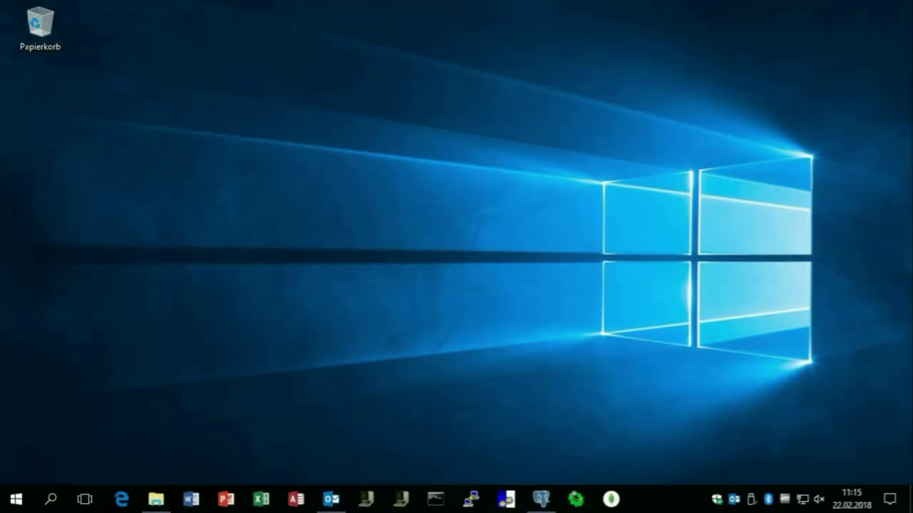
- Launch tcVISION and connect the TCVM-LNX64 manager
click(508, 502)
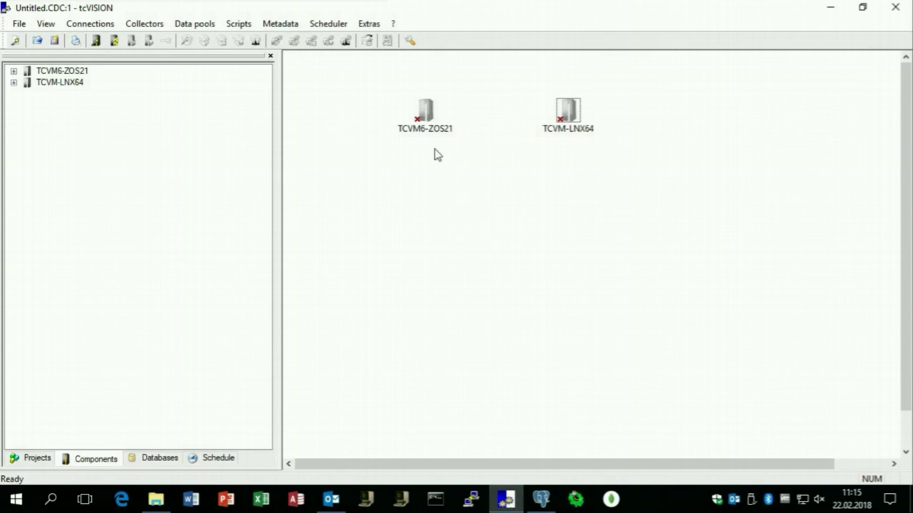
right_click(571, 113)
click(611, 118)
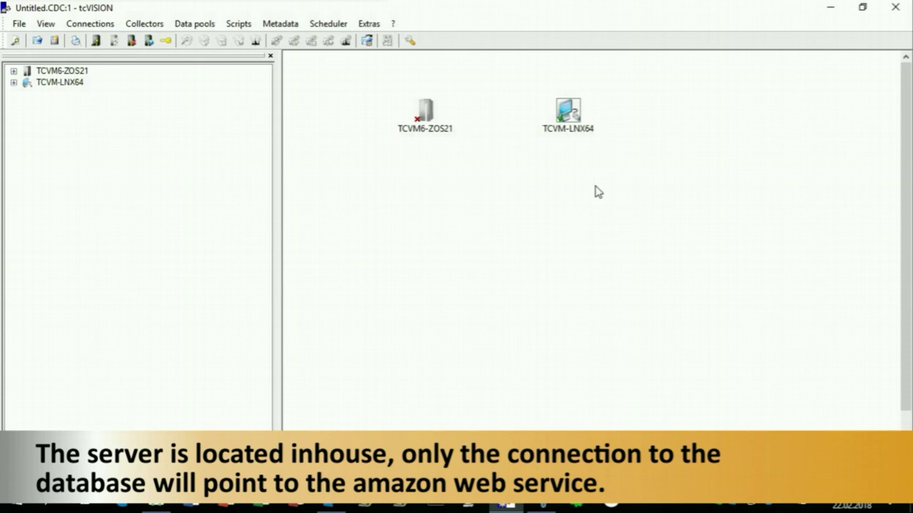
- Open the TCVM-LNX64 metadata repository for editing
right_click(572, 112)
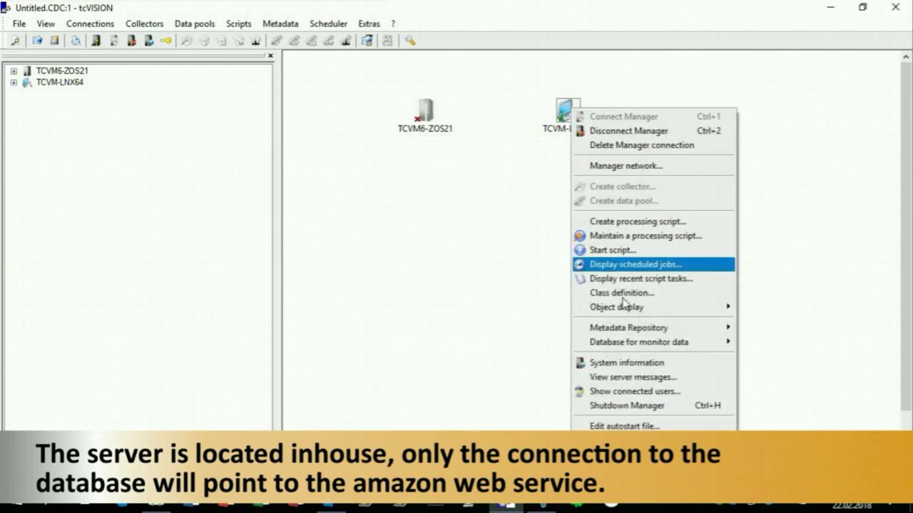
mouse_move(655, 328)
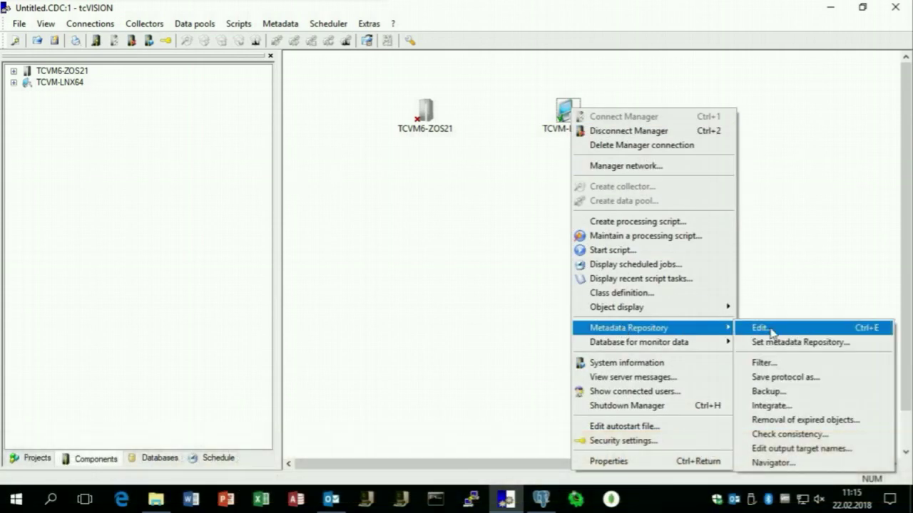
click(770, 329)
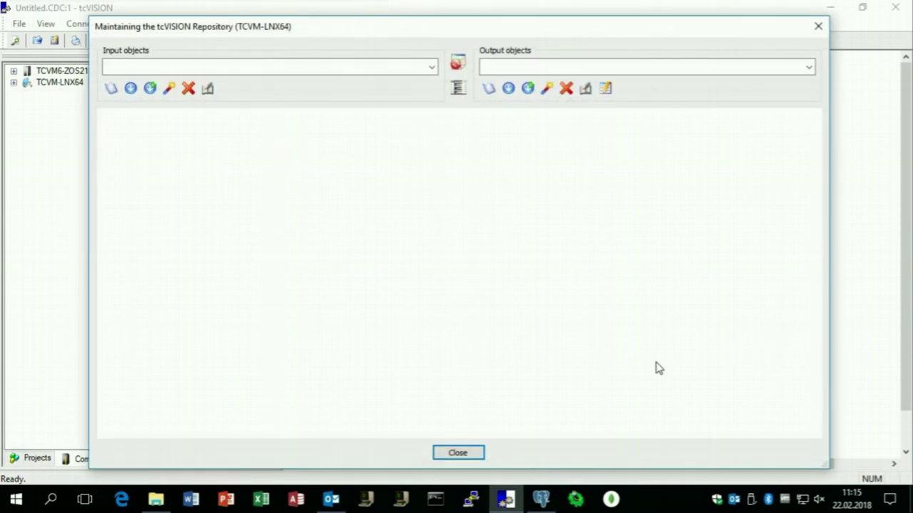
- Start a structure import that also creates output and replication objects for target awsdb
click(171, 90)
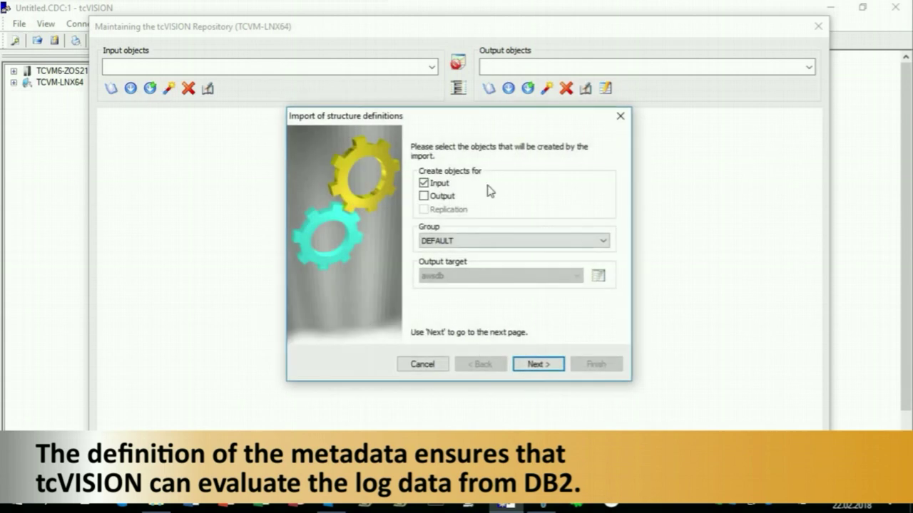
click(448, 199)
click(457, 209)
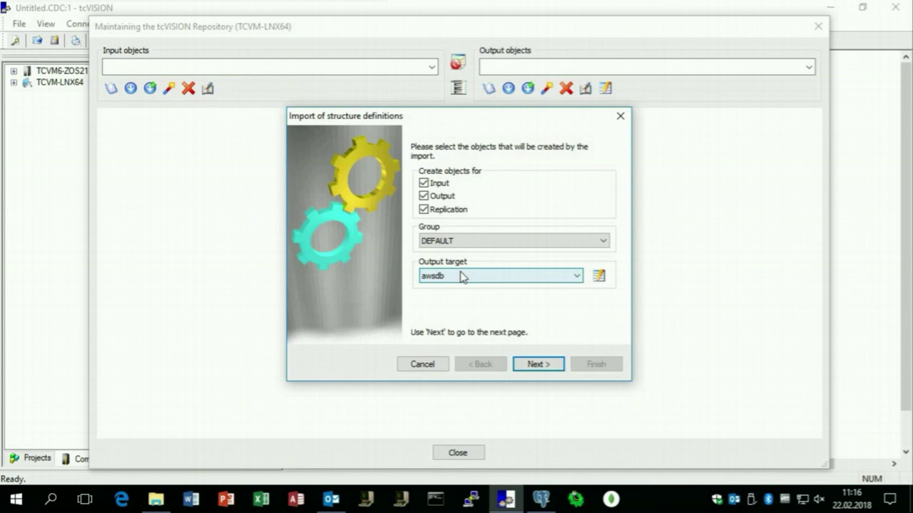
click(599, 277)
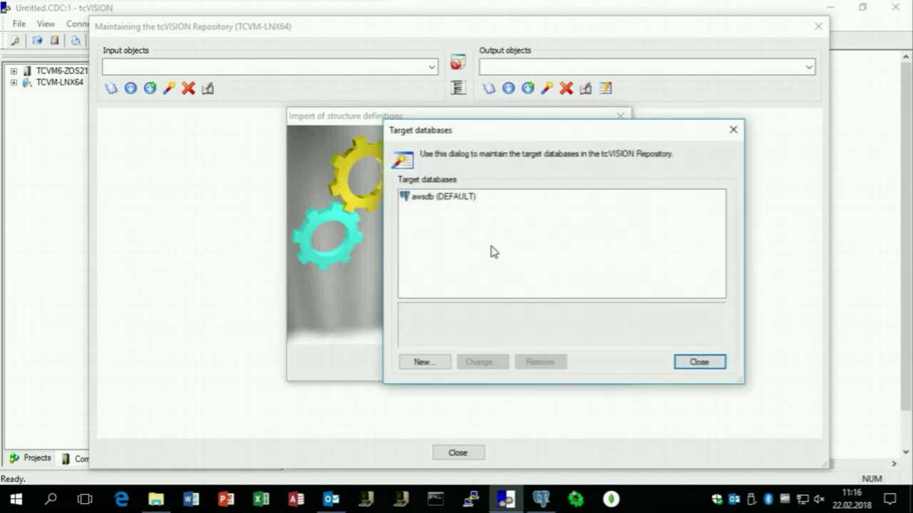
click(449, 200)
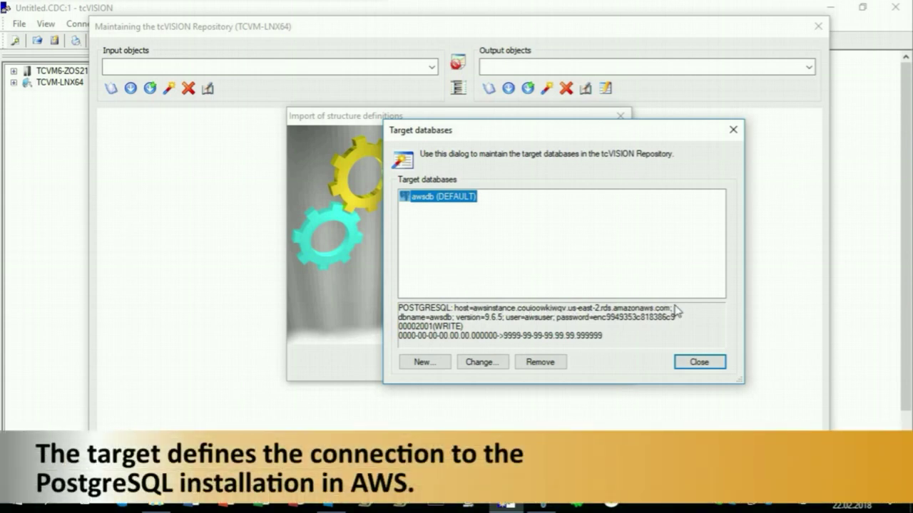
click(695, 364)
click(547, 365)
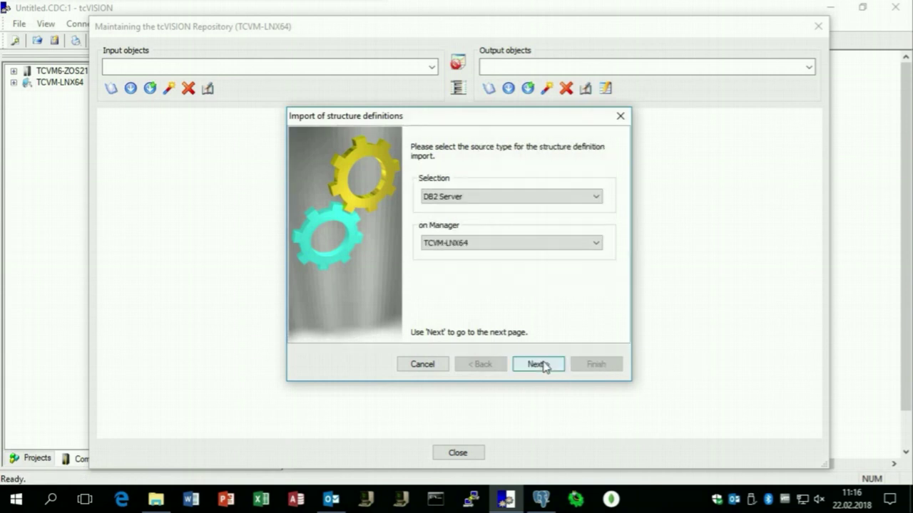
- Choose TCVM6-ZOS21 as the source manager with DB2 subsystem DBBG
click(549, 246)
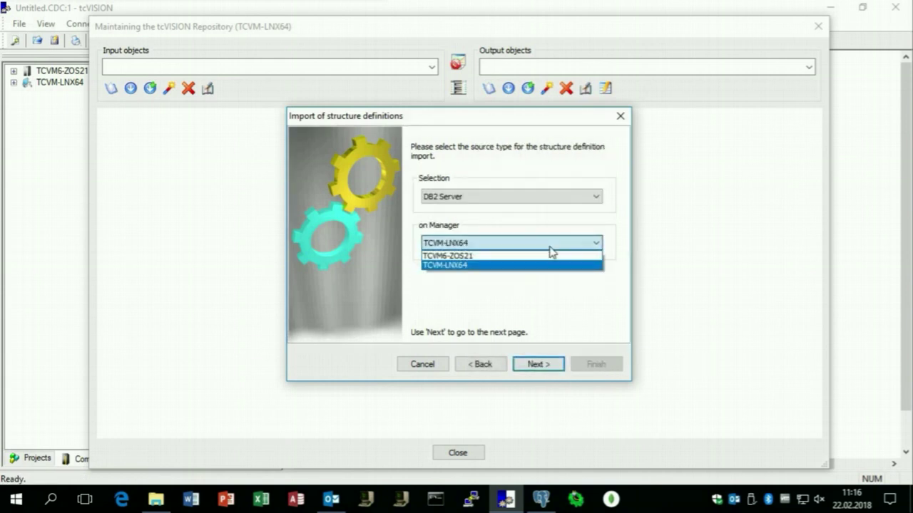
click(534, 259)
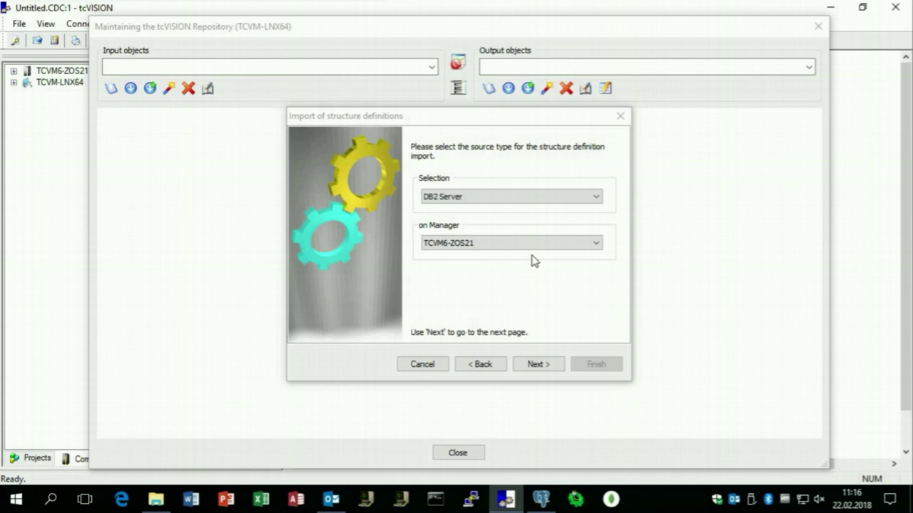
click(539, 365)
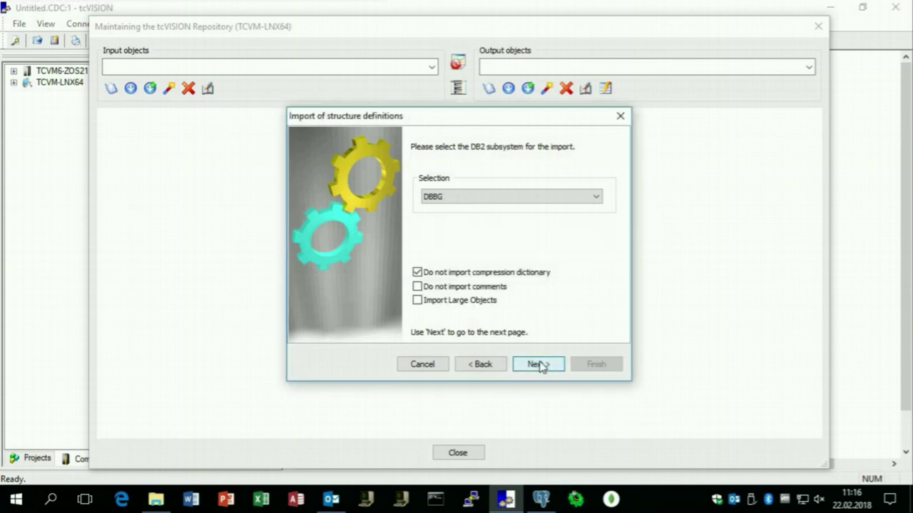
click(506, 204)
click(505, 205)
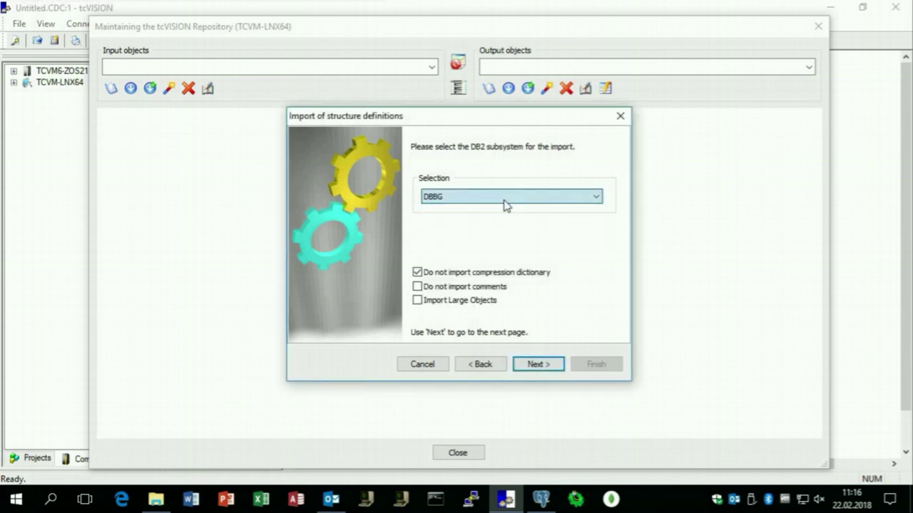
click(537, 365)
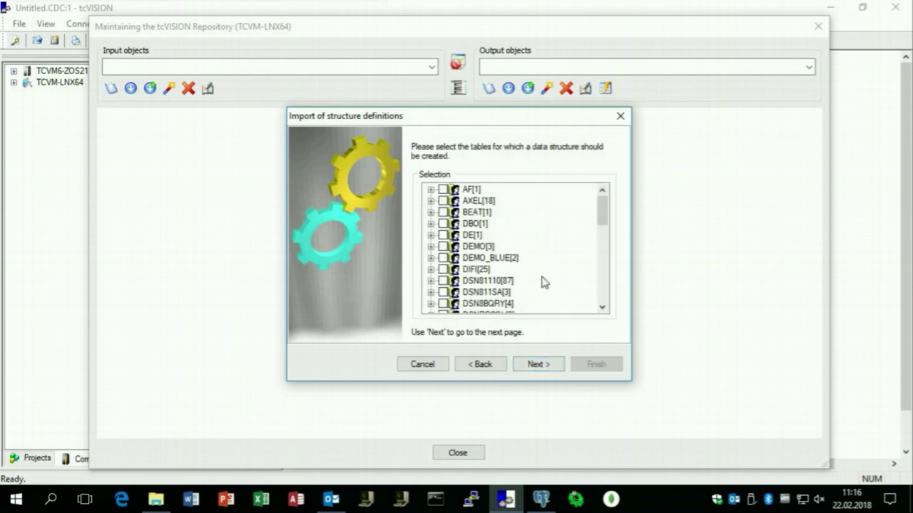
- Select table EN.ARTICLE, prefix the output name with 'tcvdata.', and run the import
click(542, 279)
scroll(544, 275, down, 2)
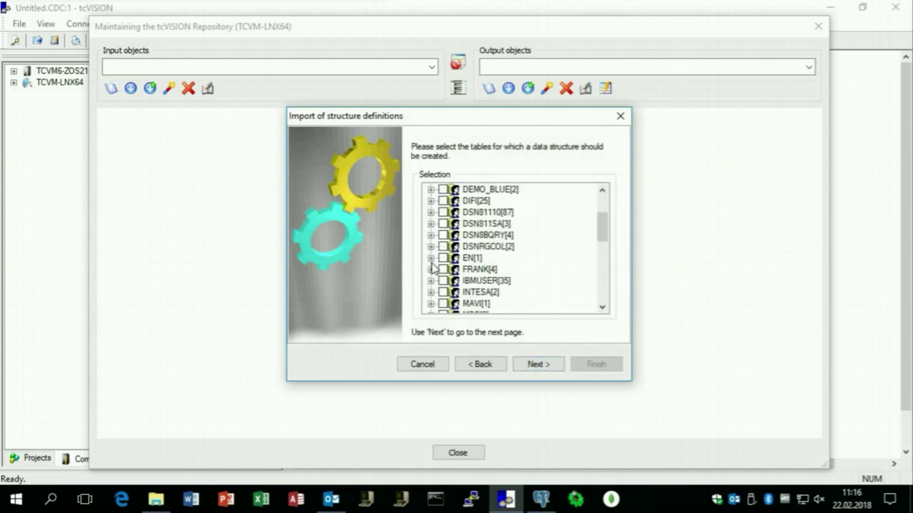
click(431, 258)
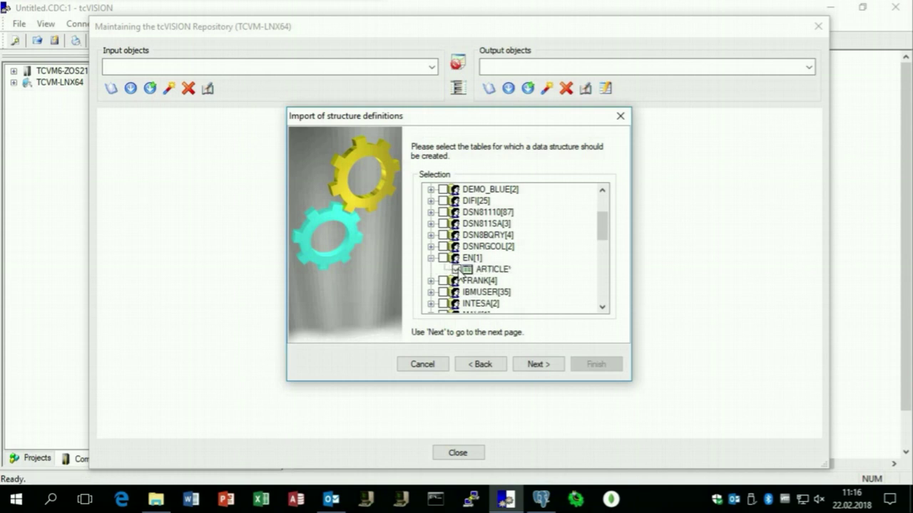
click(547, 372)
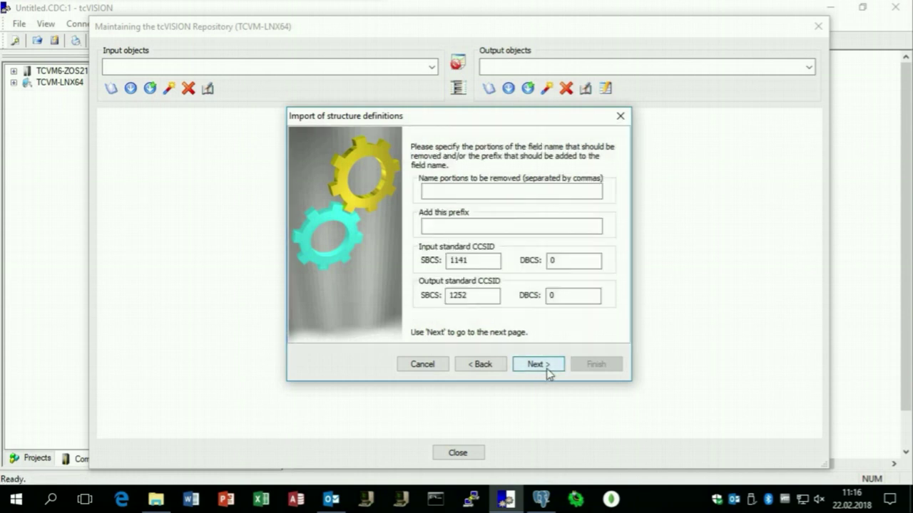
click(536, 364)
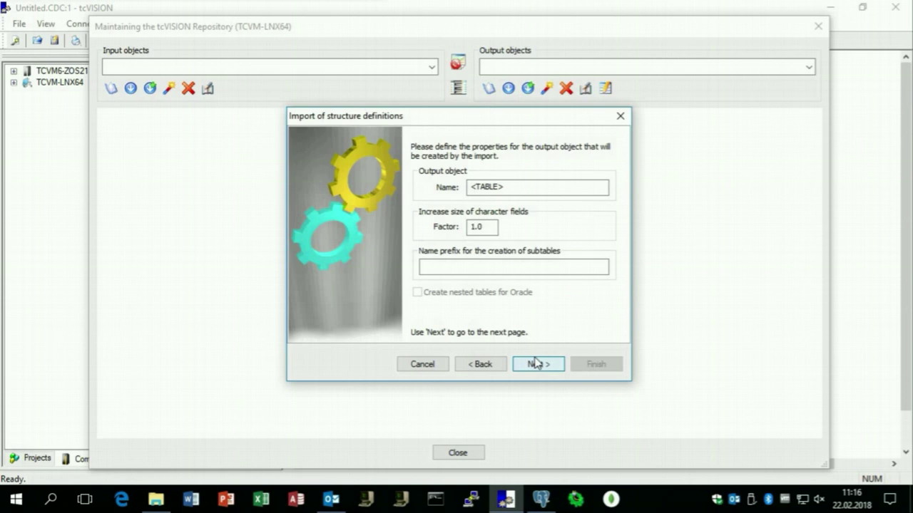
click(471, 187)
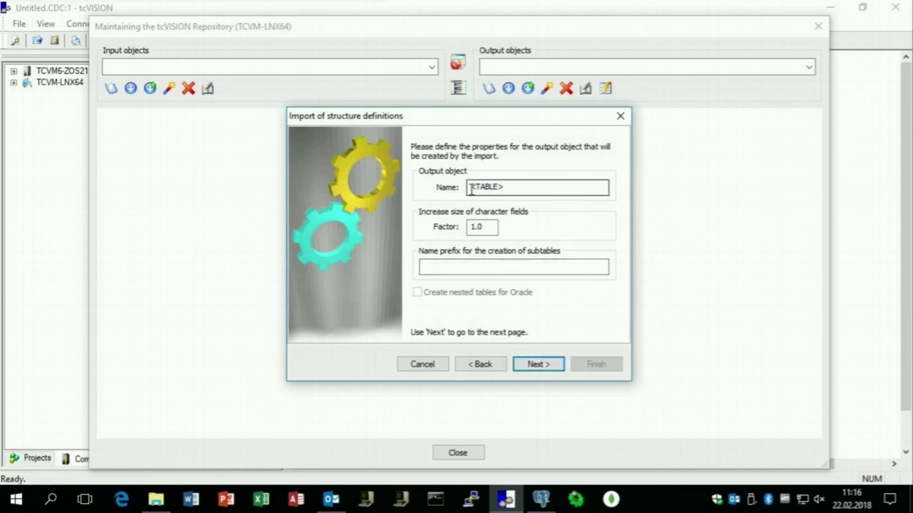
text(tcvdata.)
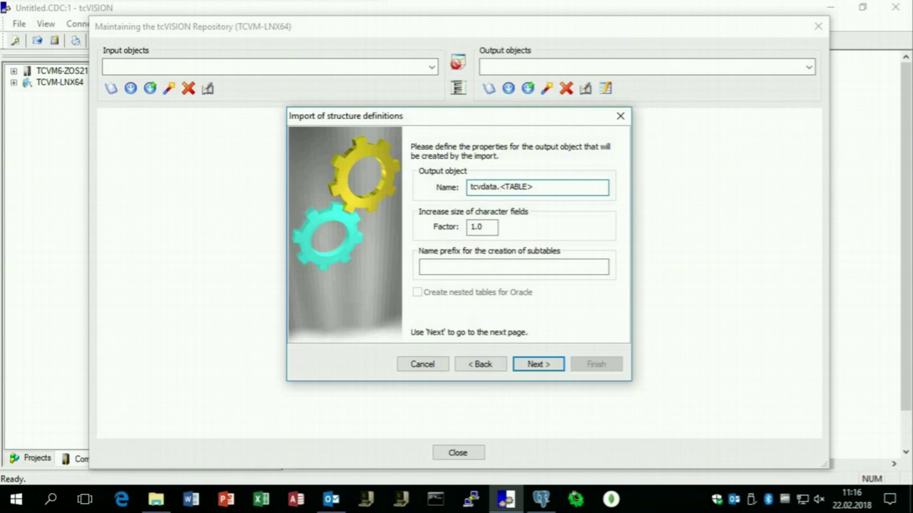
click(546, 367)
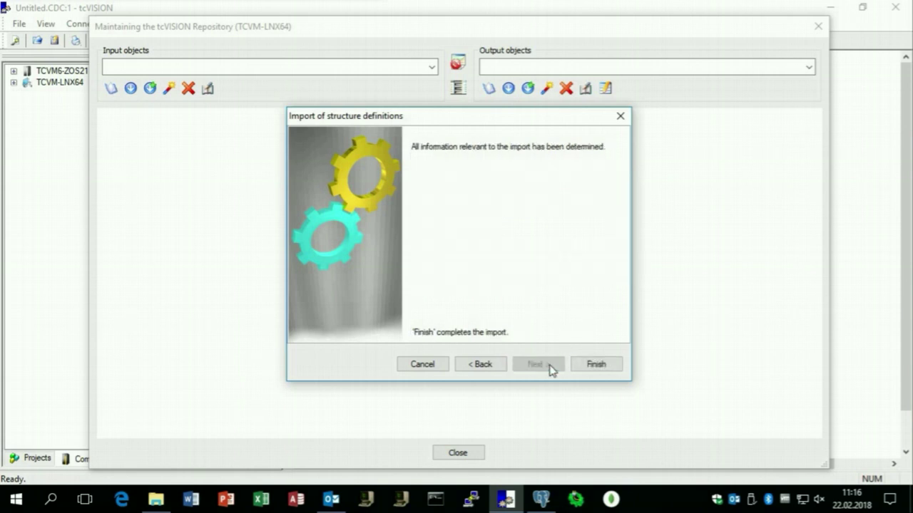
click(596, 365)
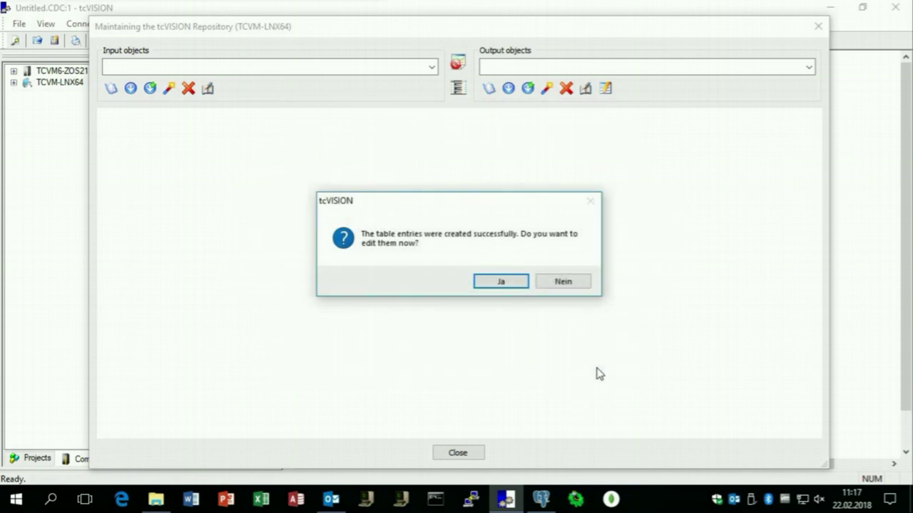
- Skip editing the new entries, close the repository, and run output2lowercase.tcVRCF on TCVM-LNX64
click(577, 285)
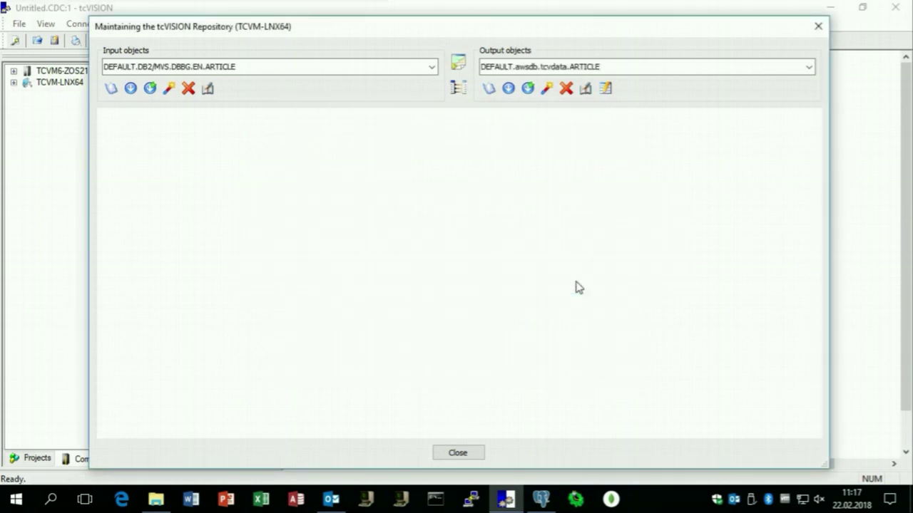
click(458, 454)
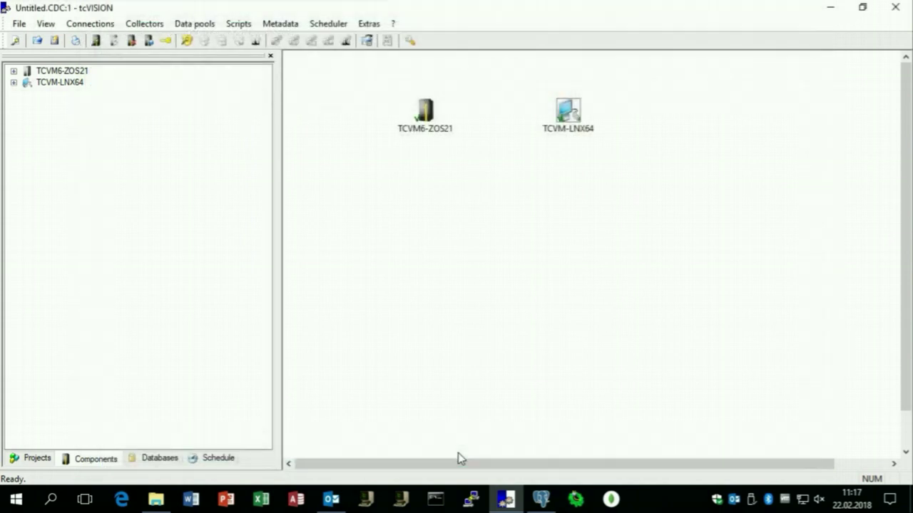
click(156, 499)
mouse_move(240, 328)
mouse_down()
mouse_move(489, 198)
mouse_move(574, 117)
mouse_up()
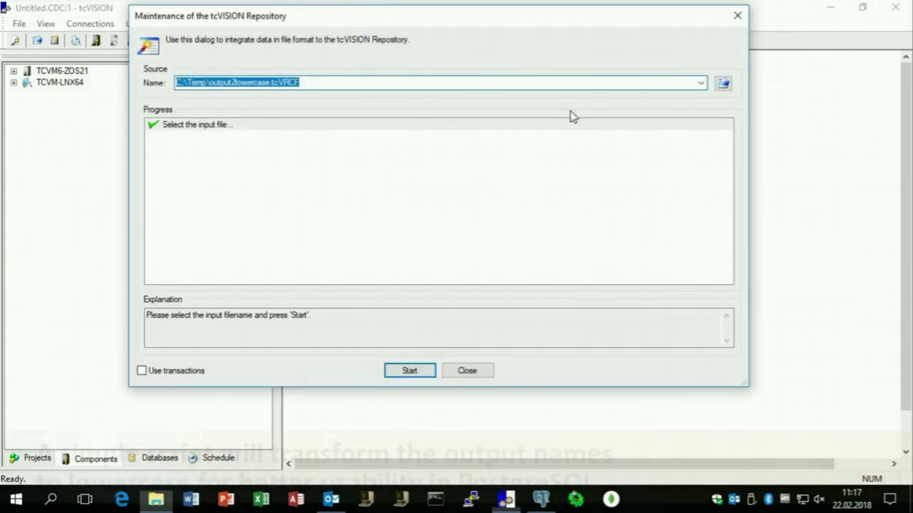
click(417, 377)
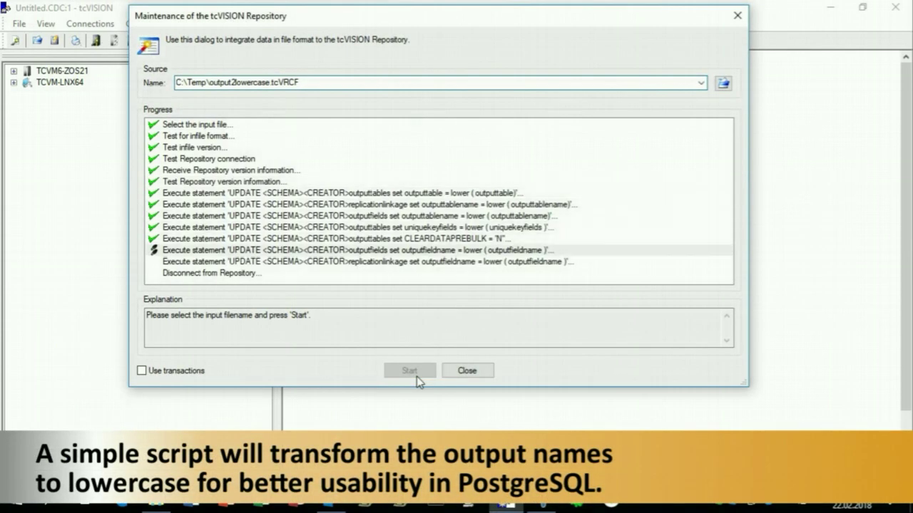
click(469, 376)
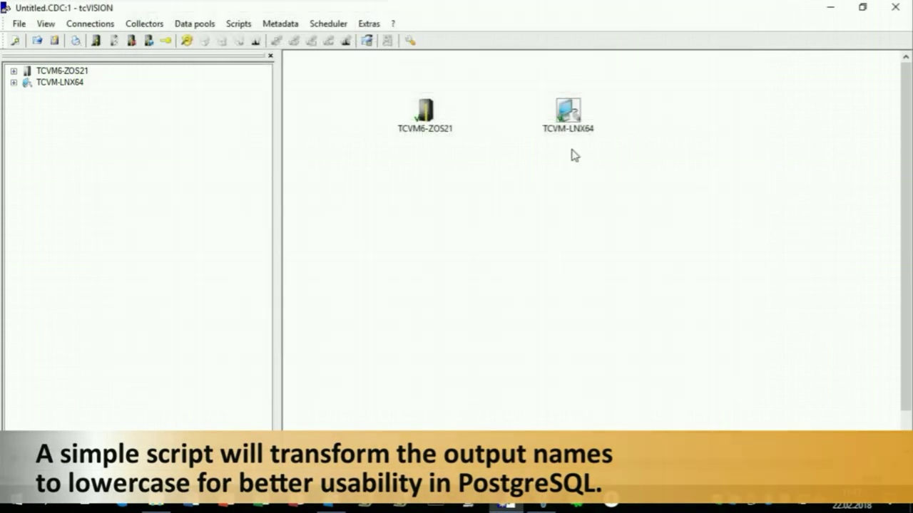
- Open the repository table mapping and load the ARTICLE table with its target
right_click(582, 112)
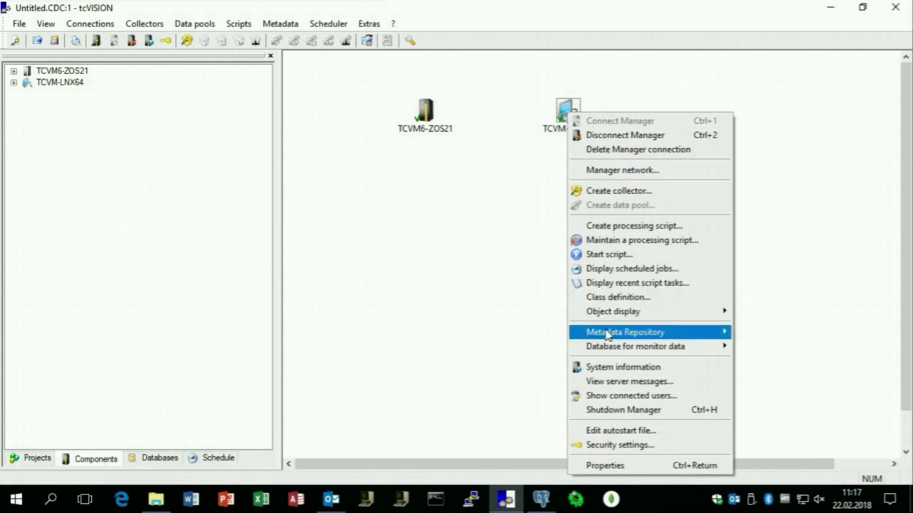
mouse_move(606, 333)
click(768, 335)
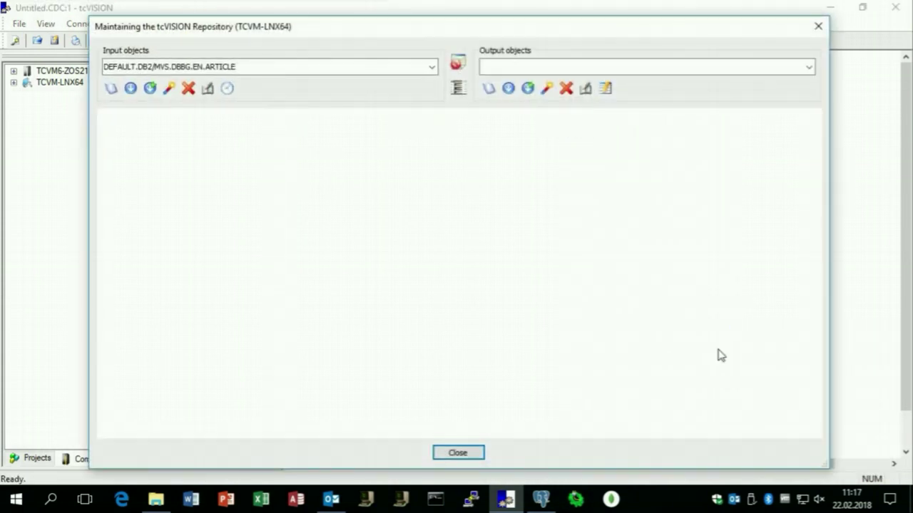
click(152, 91)
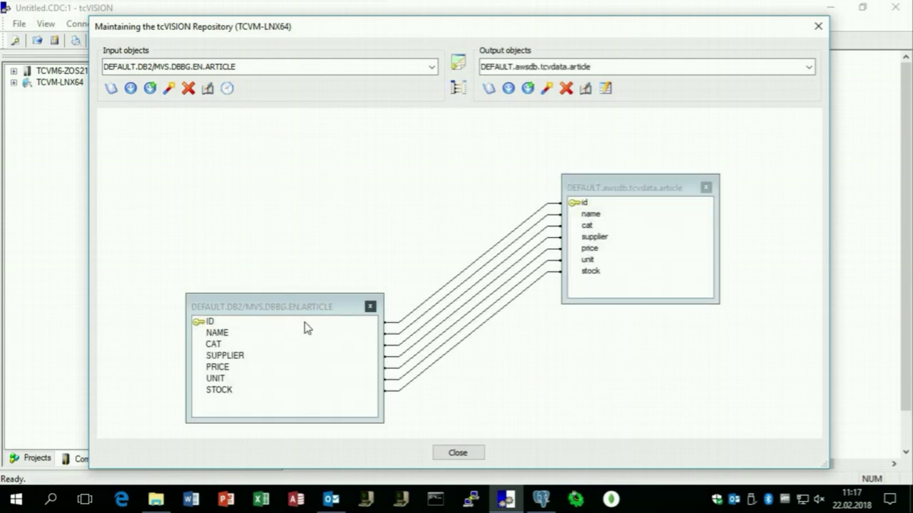
drag(310, 306, 371, 209)
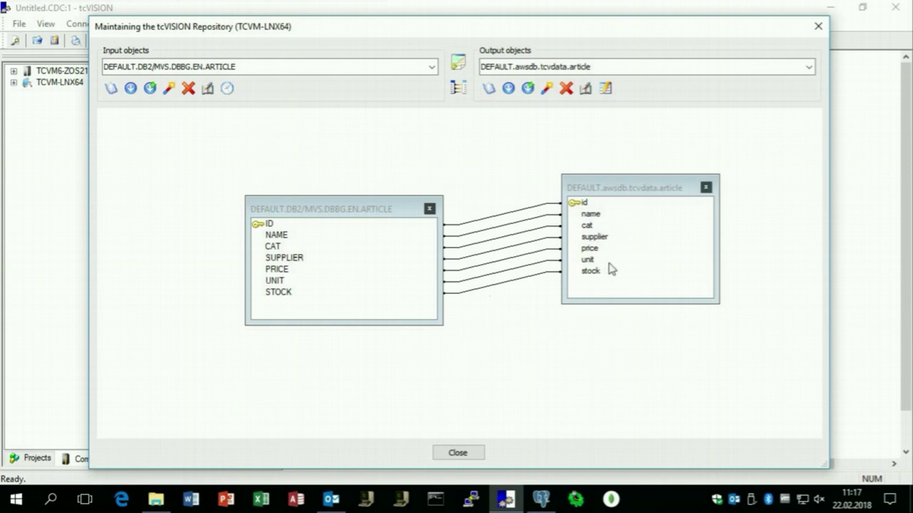
- Create the tcvdata.article target table in awsdb with primary key id, then close the dialogs
click(644, 193)
click(587, 91)
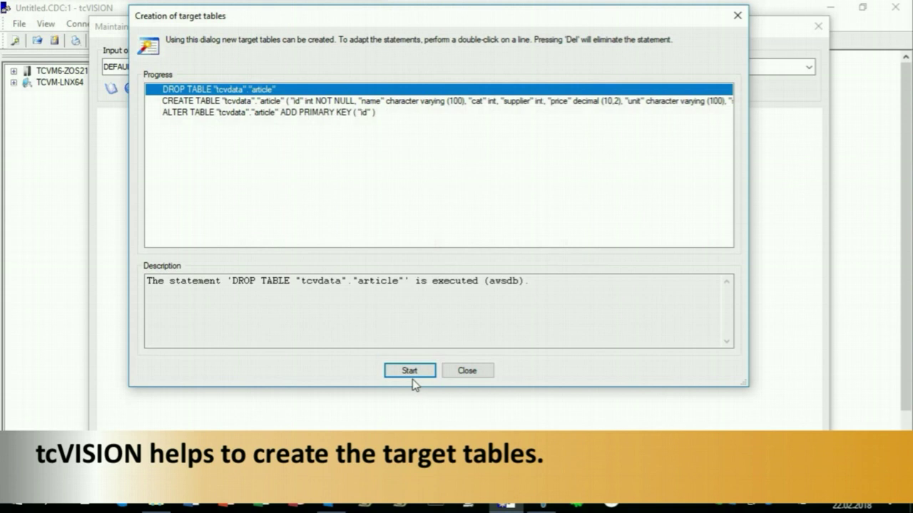
click(411, 375)
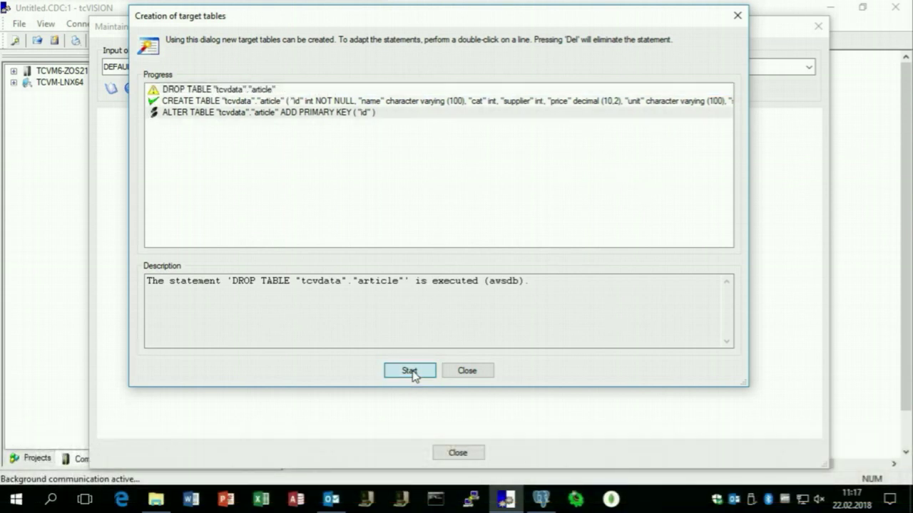
click(467, 372)
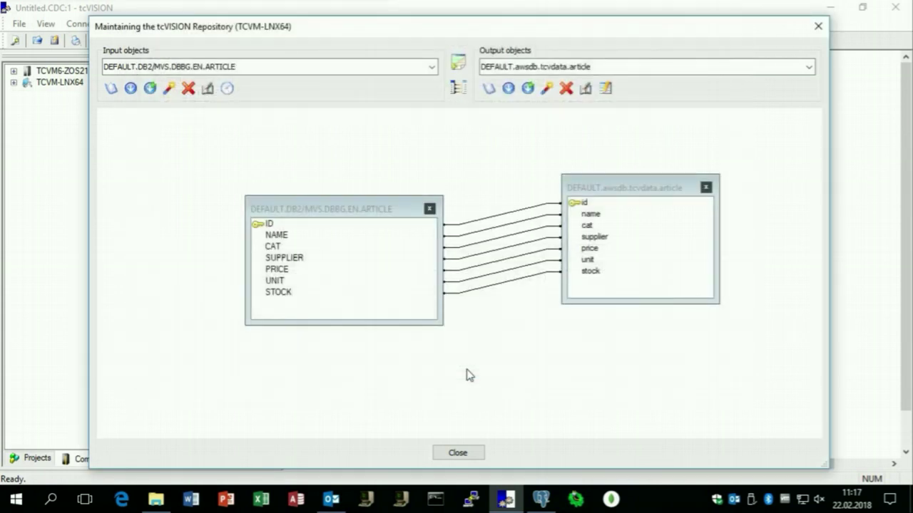
click(460, 454)
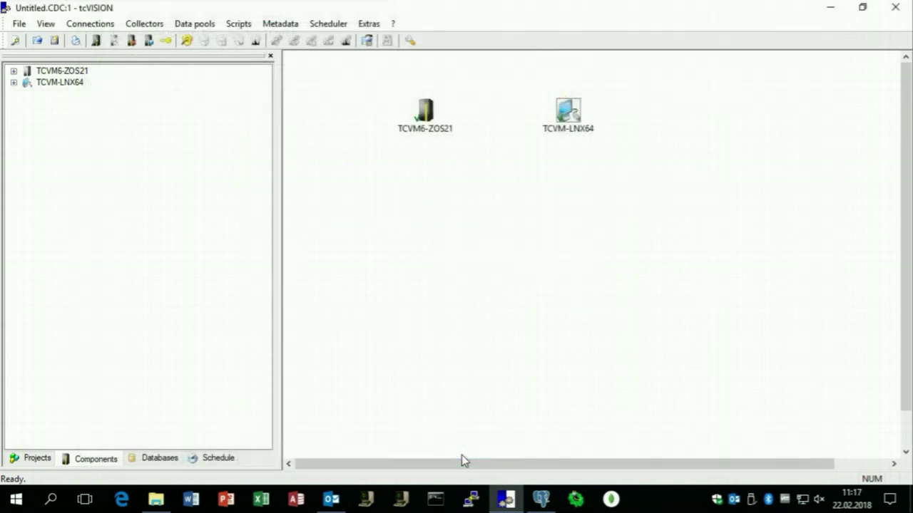
- Open the processing settings of ICOPY2AWS.TSF under TCVM-LNX64 Scripts > Source files
click(14, 82)
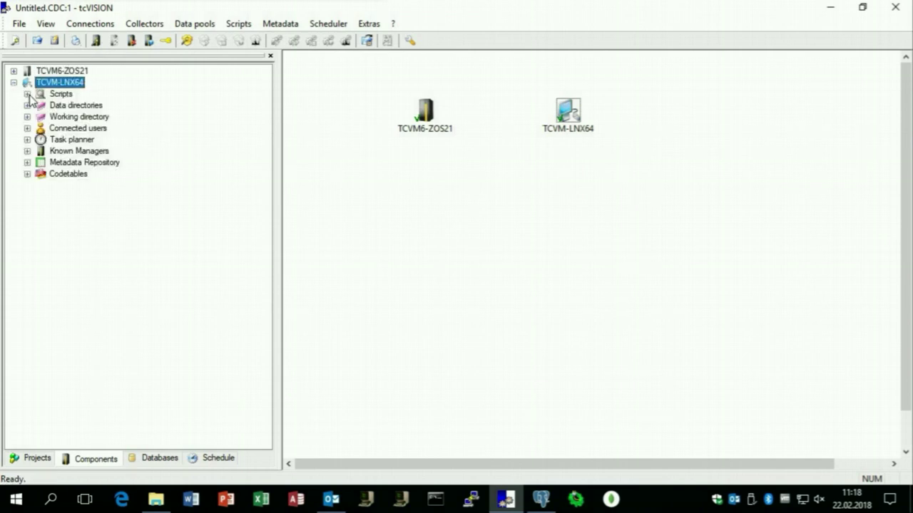
click(27, 94)
click(41, 105)
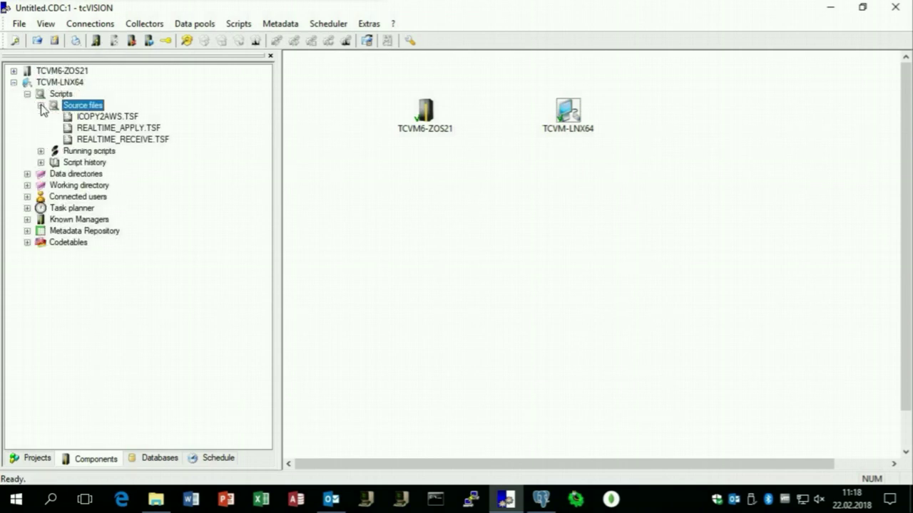
right_click(107, 119)
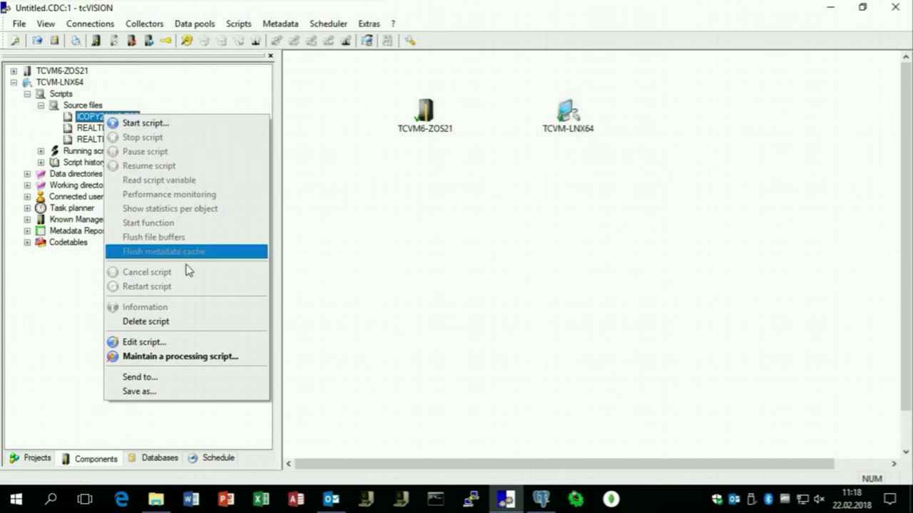
click(183, 358)
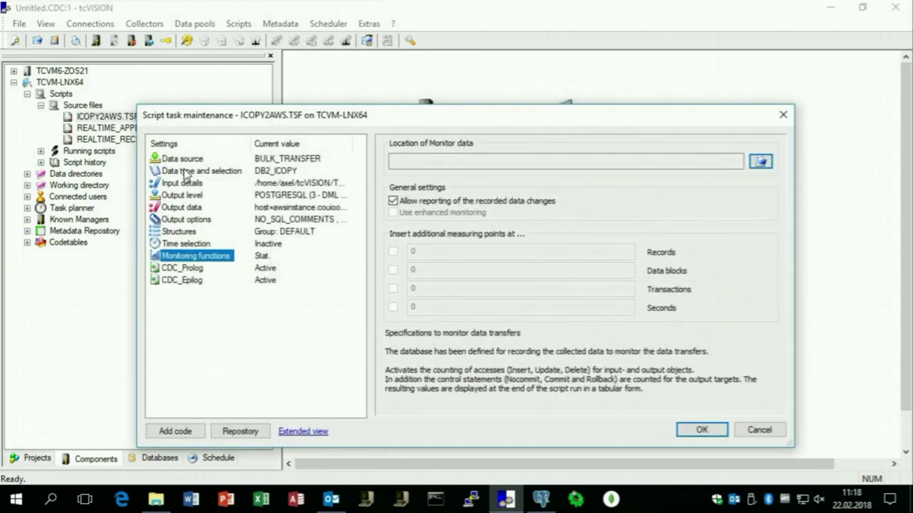
- Review the DB2_ICOPY input, image copy file, output level and AWS connection string
click(183, 160)
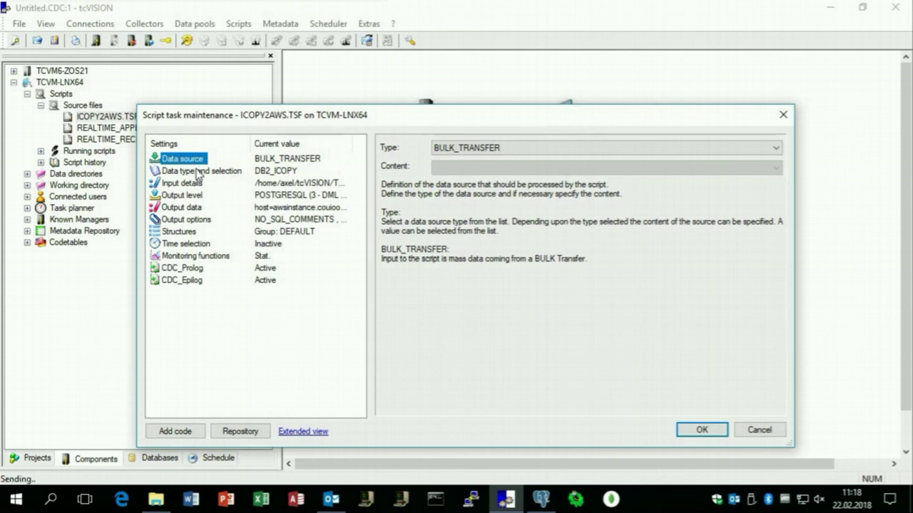
click(198, 172)
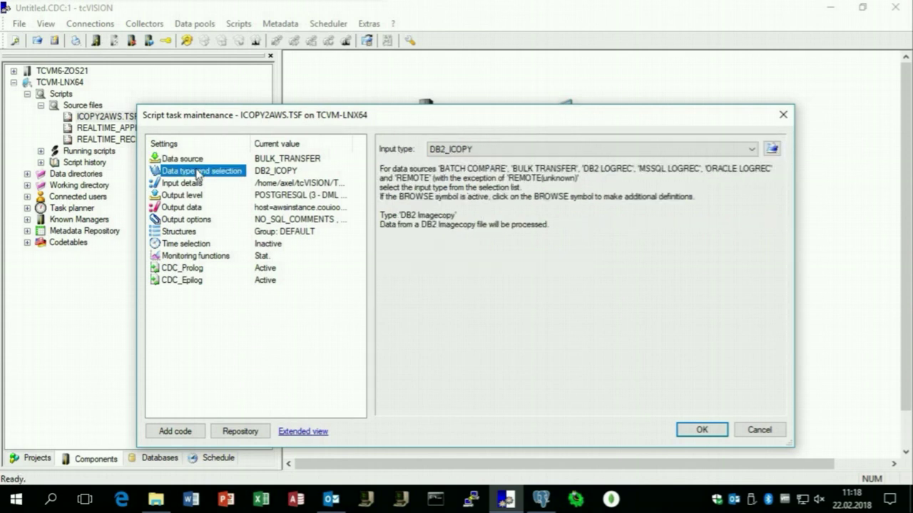
click(752, 149)
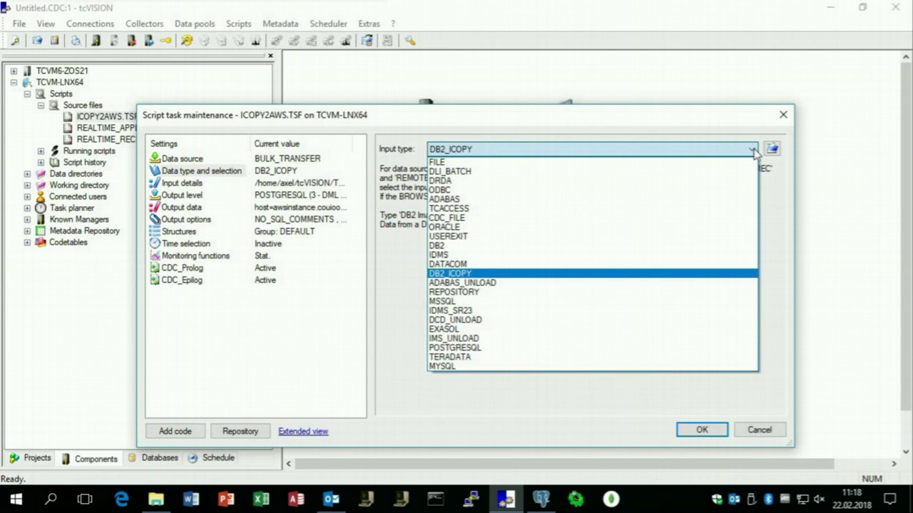
click(753, 149)
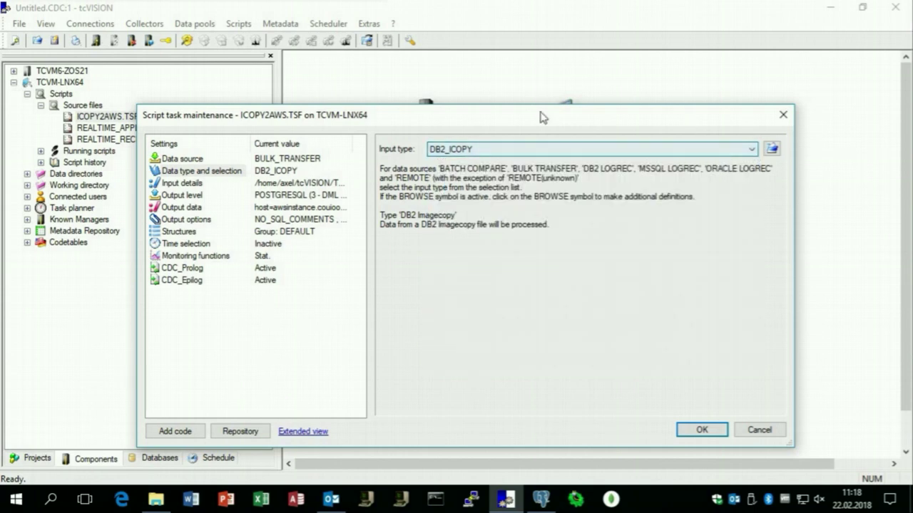
click(185, 184)
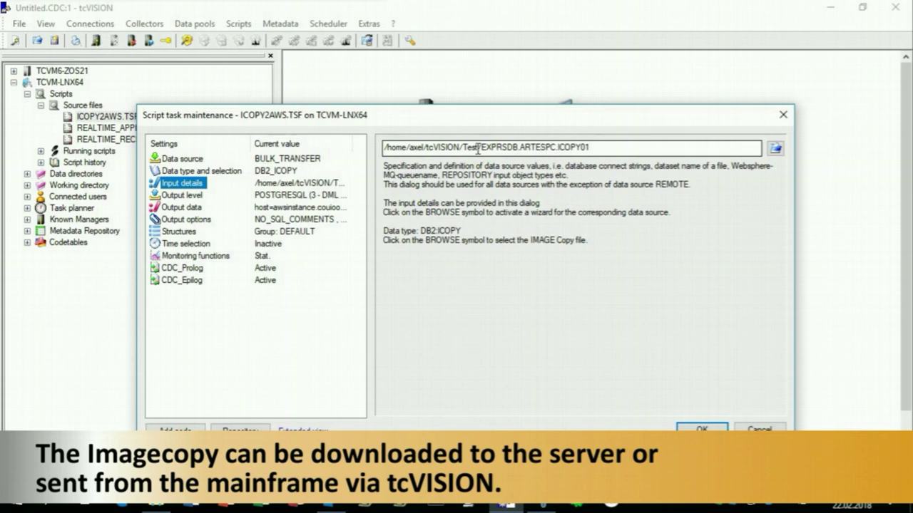
click(191, 197)
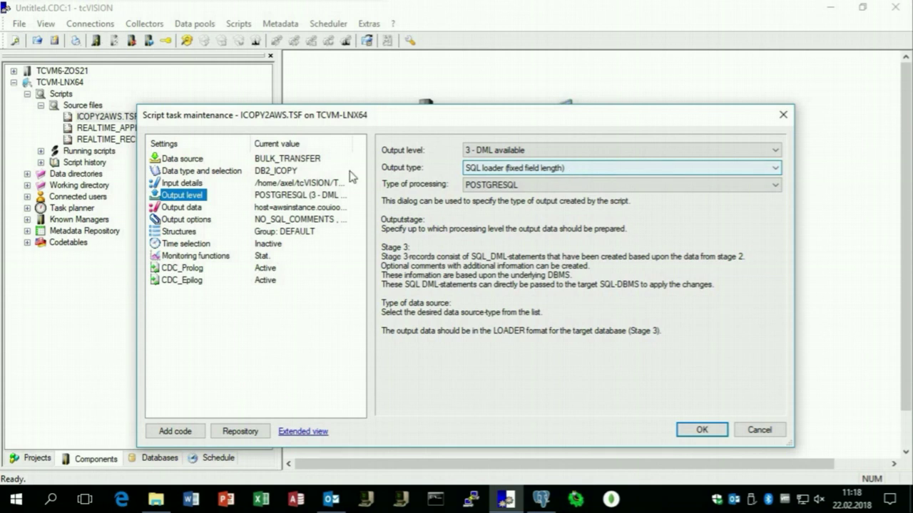
click(184, 208)
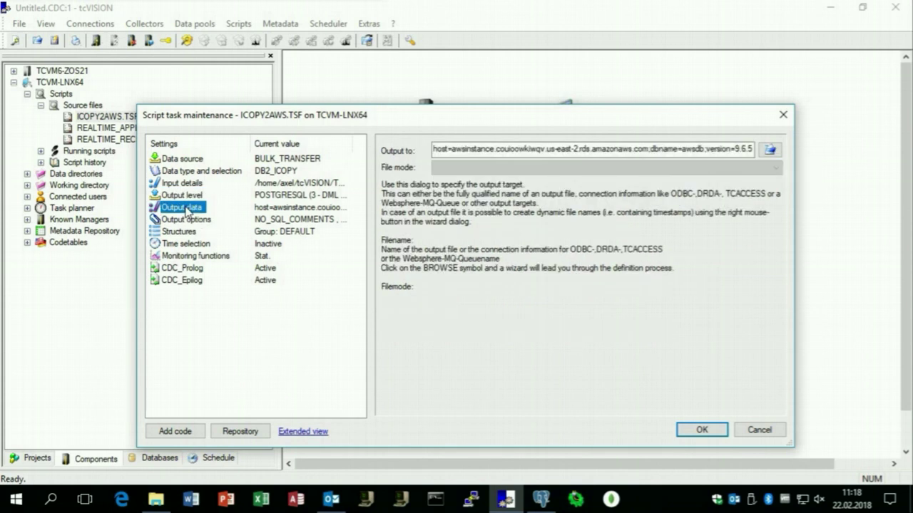
click(444, 149)
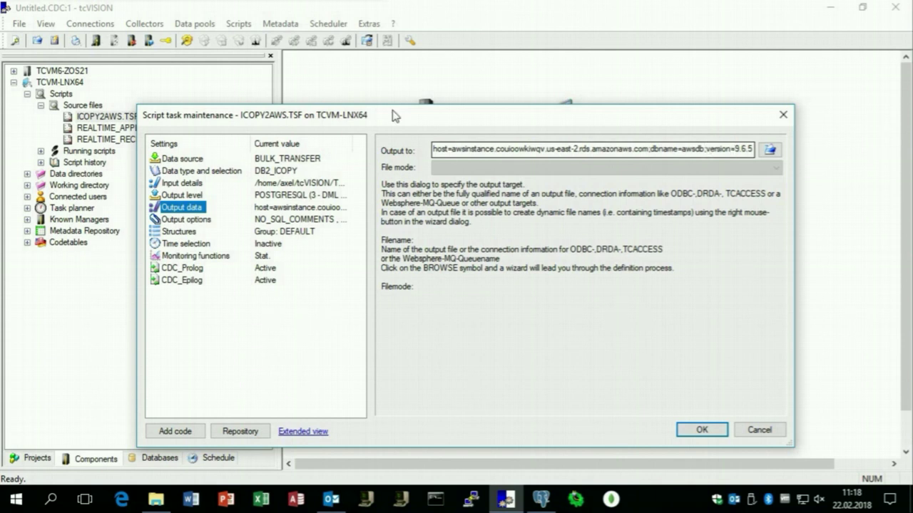
- Close the settings and check the ICOPY2AWS.TSF run details: 49644 records input and output
click(700, 431)
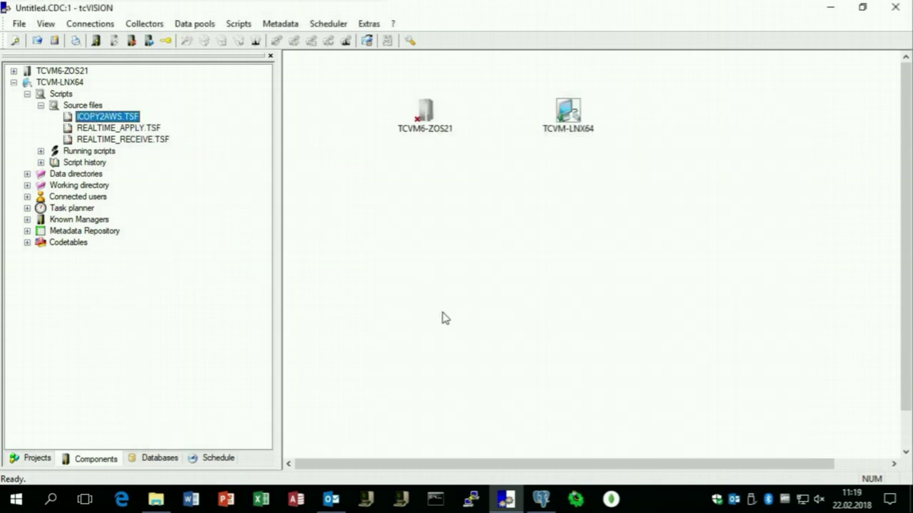
right_click(129, 123)
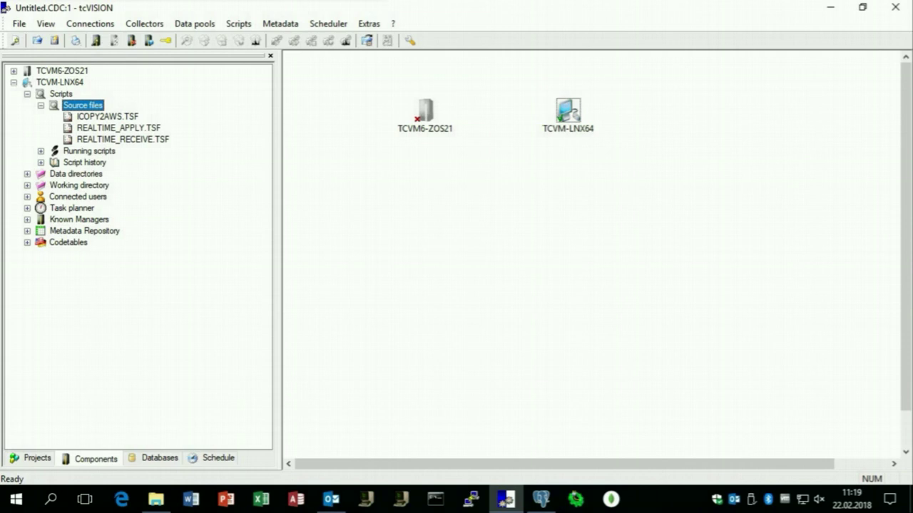
click(40, 162)
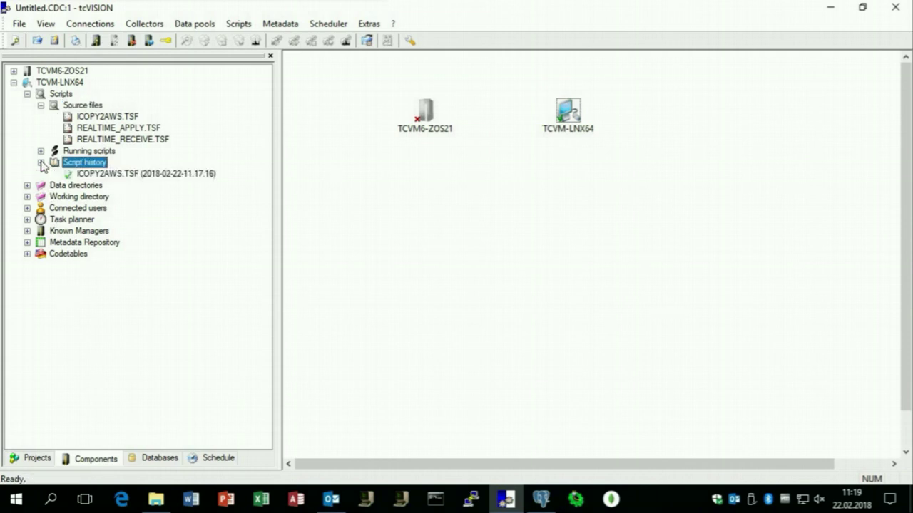
click(123, 175)
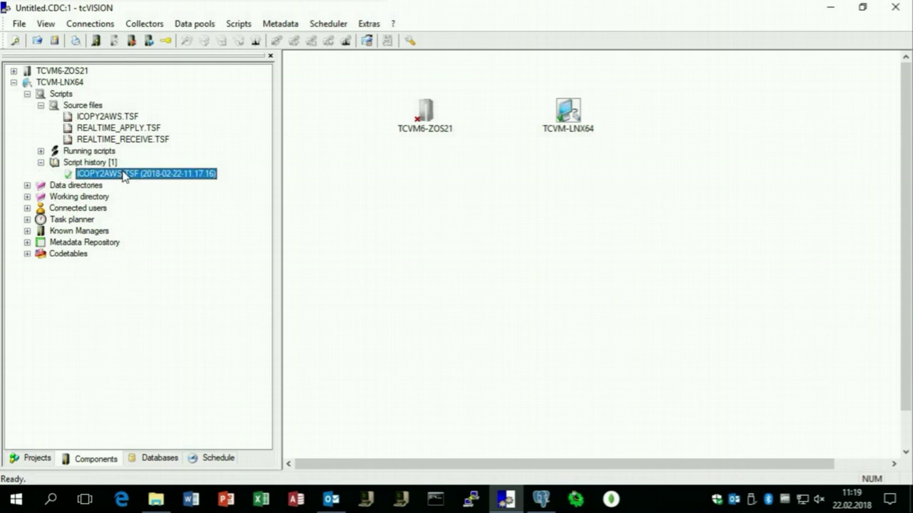
right_click(124, 176)
click(155, 182)
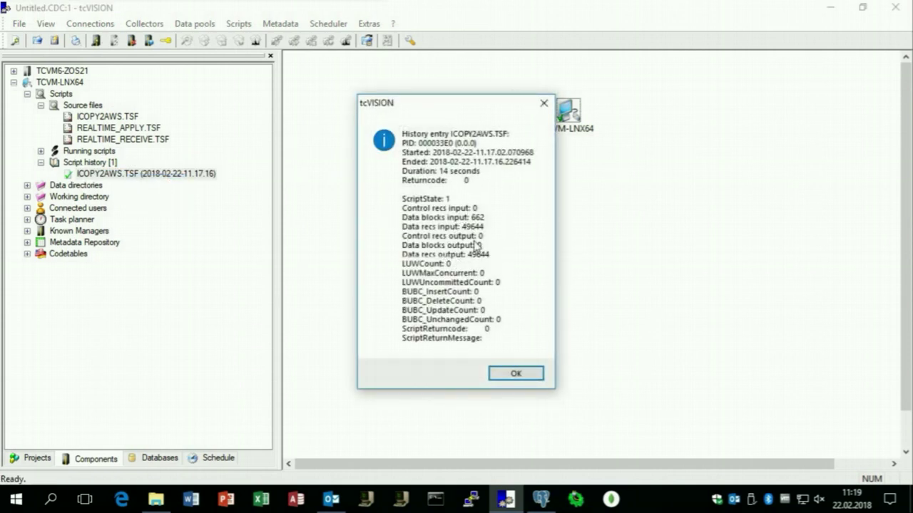
click(529, 379)
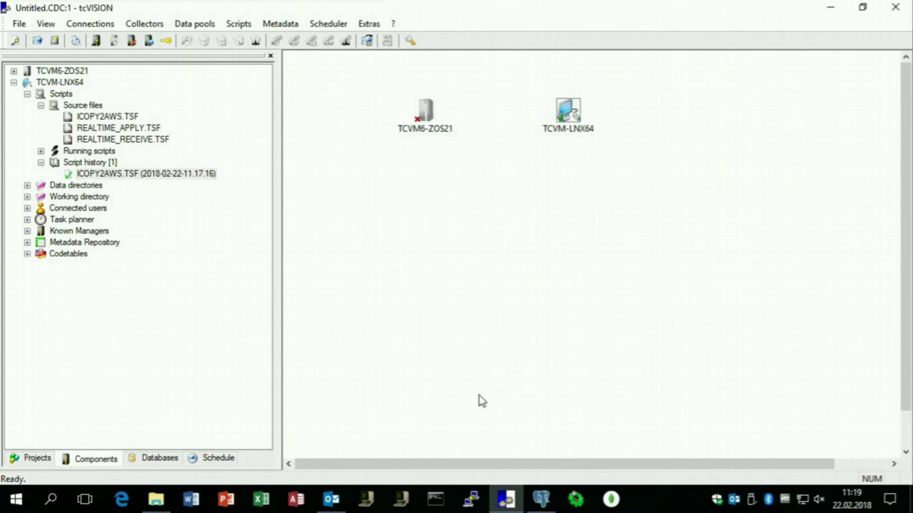
- In pgAdmin 4, expand awsdb schemas and refresh the tcvdata tables list
click(542, 500)
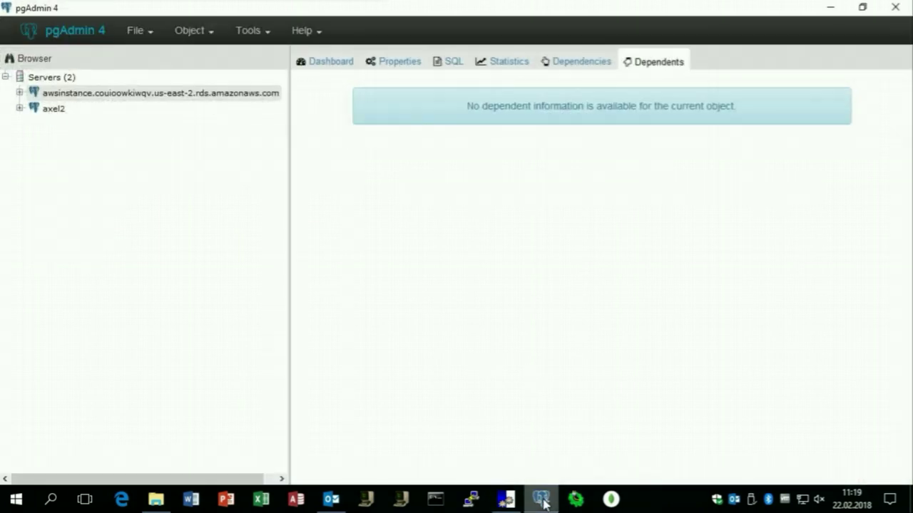
click(19, 93)
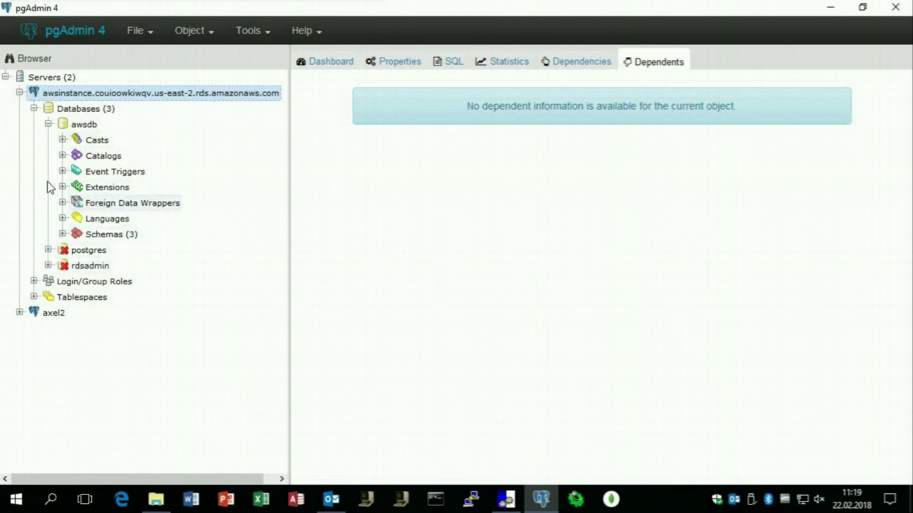
click(62, 234)
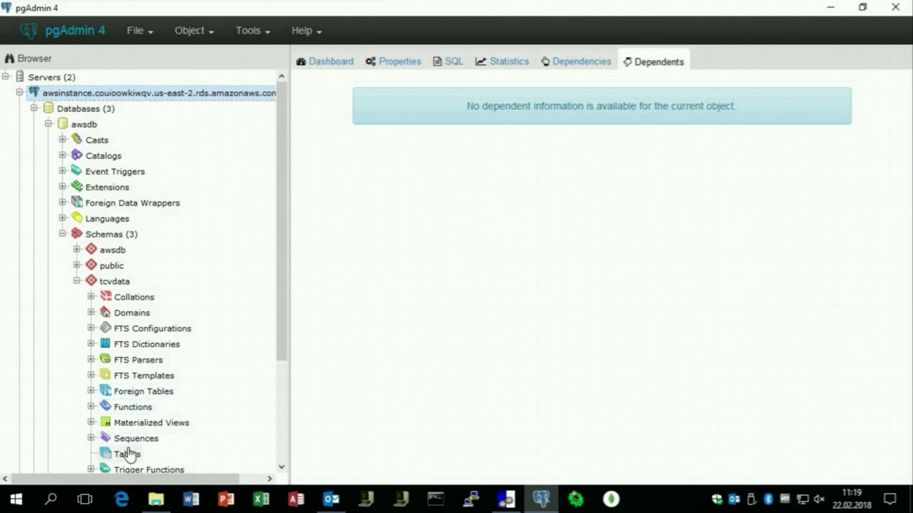
right_click(129, 457)
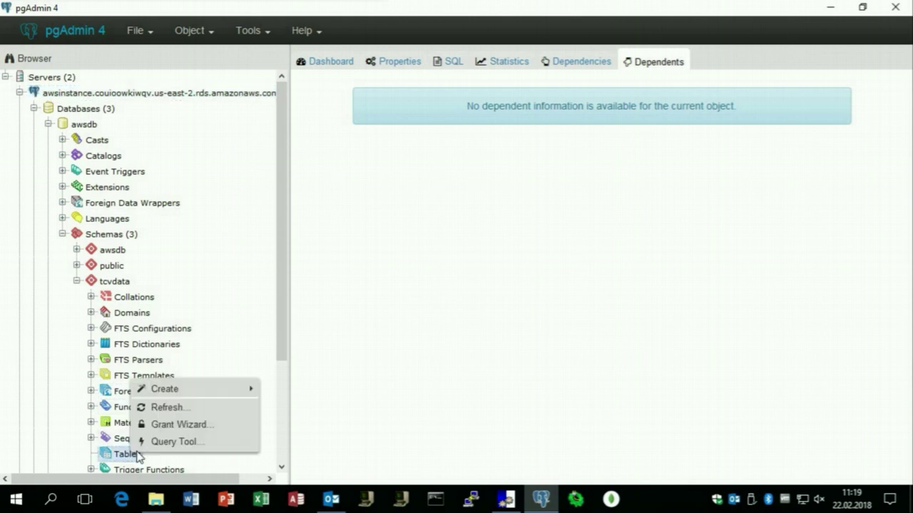
click(176, 410)
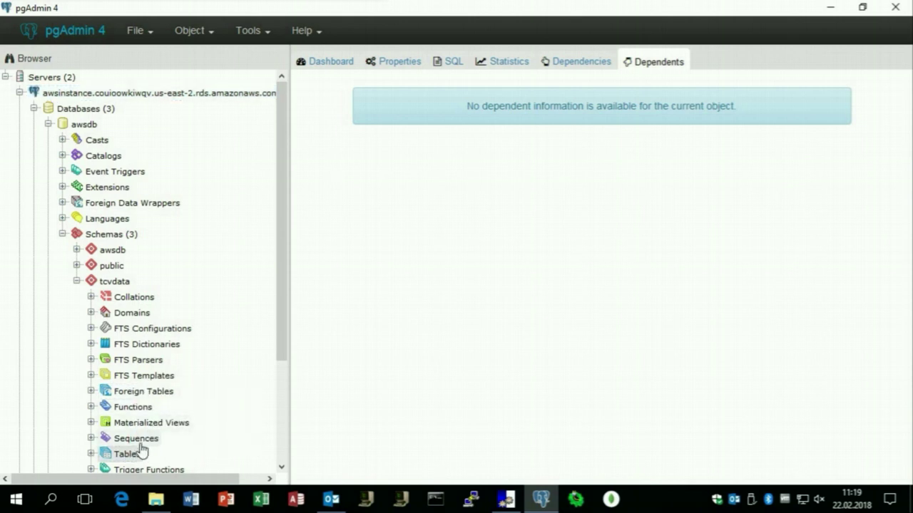
- View the first 100 rows of the tcvdata article table
click(91, 454)
right_click(139, 389)
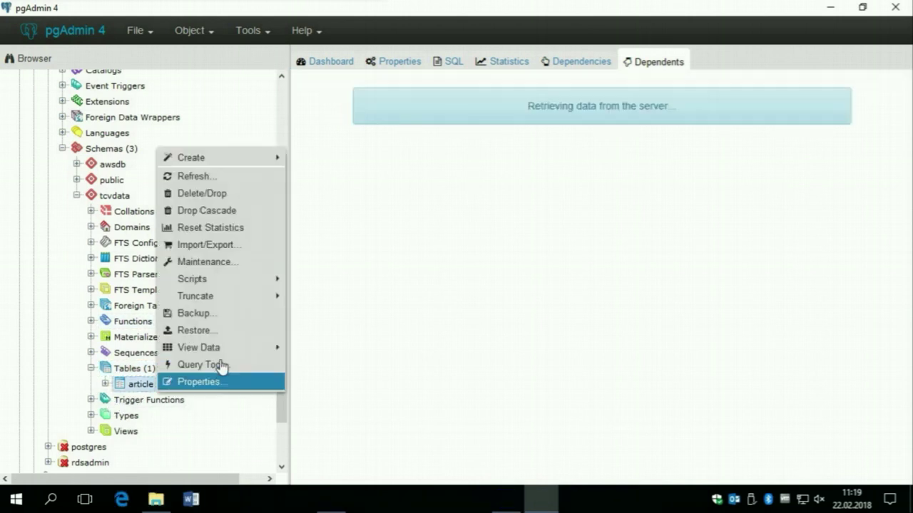
mouse_move(221, 352)
click(323, 370)
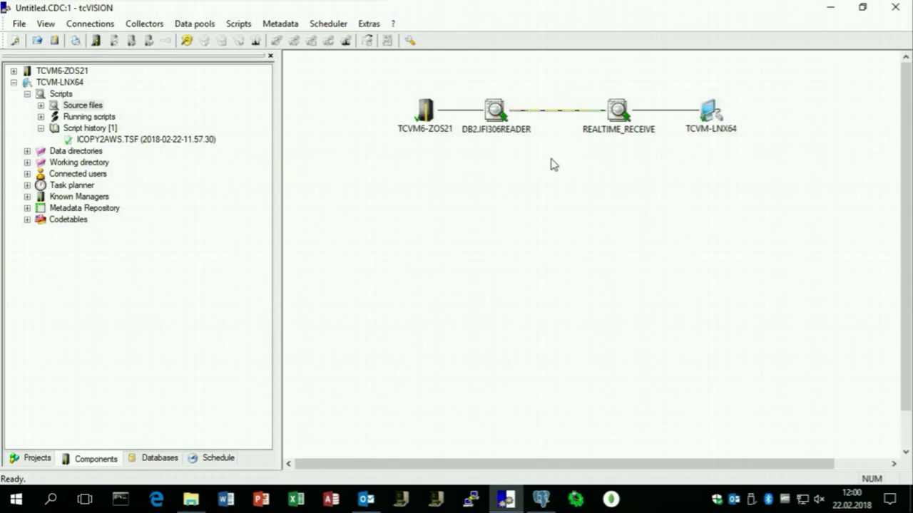
- Open DB2.IFI306READER settings and review its REMOTE data source and DB2 log table selection
right_click(497, 112)
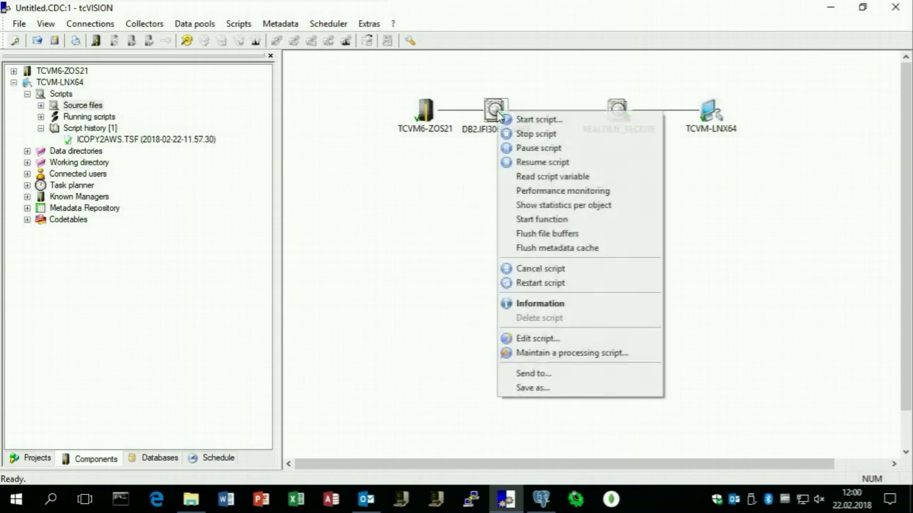
click(547, 352)
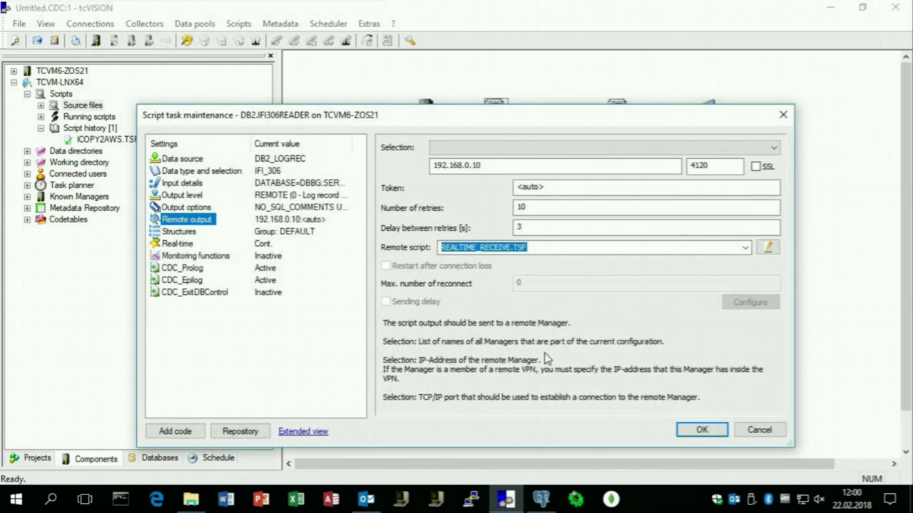
click(199, 160)
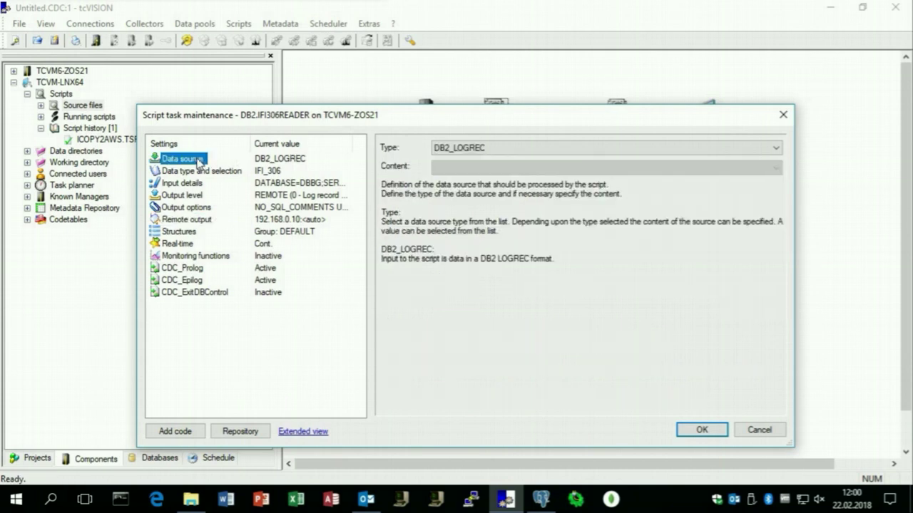
click(504, 148)
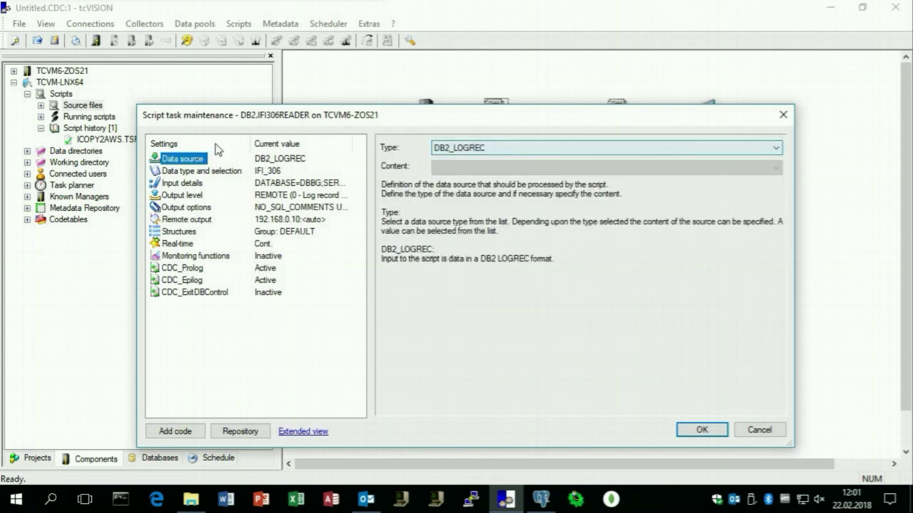
click(199, 171)
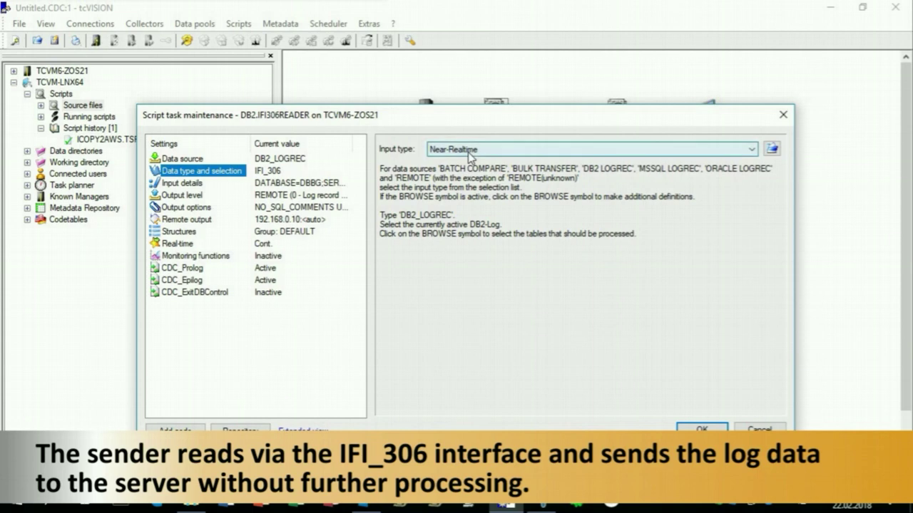
click(772, 148)
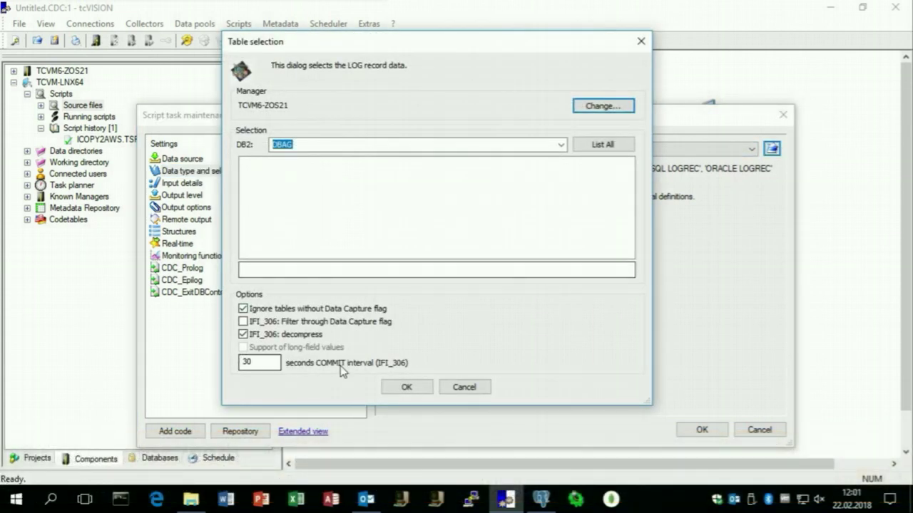
click(405, 389)
- Review the input and output settings, then open the linked REALTIME_RECEIVE.TSF settings
click(190, 184)
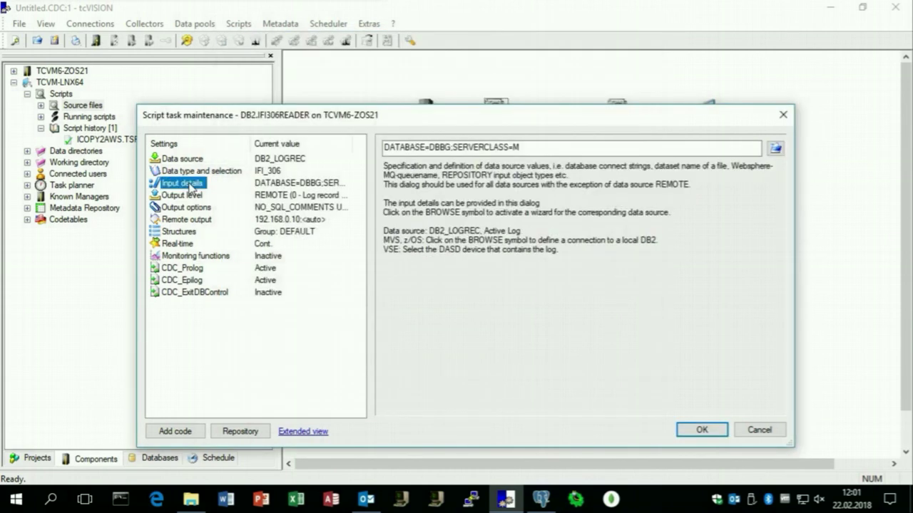
click(184, 195)
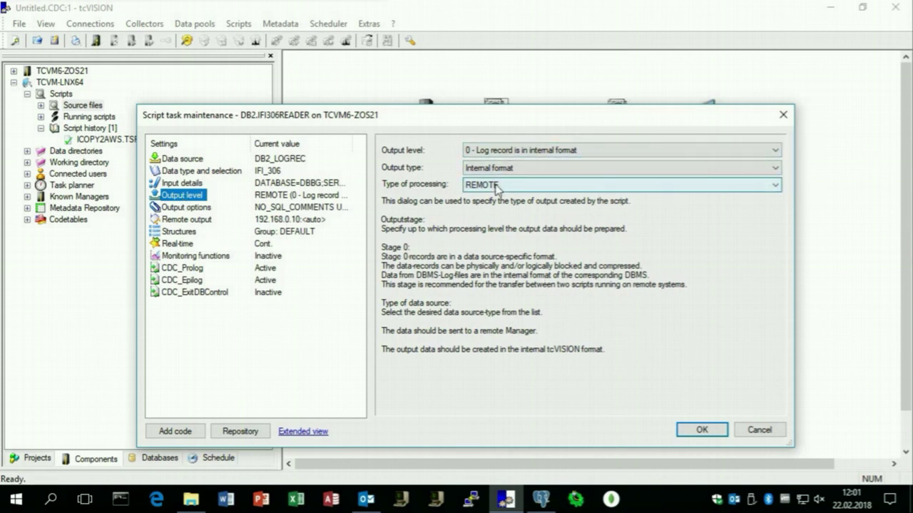
click(209, 222)
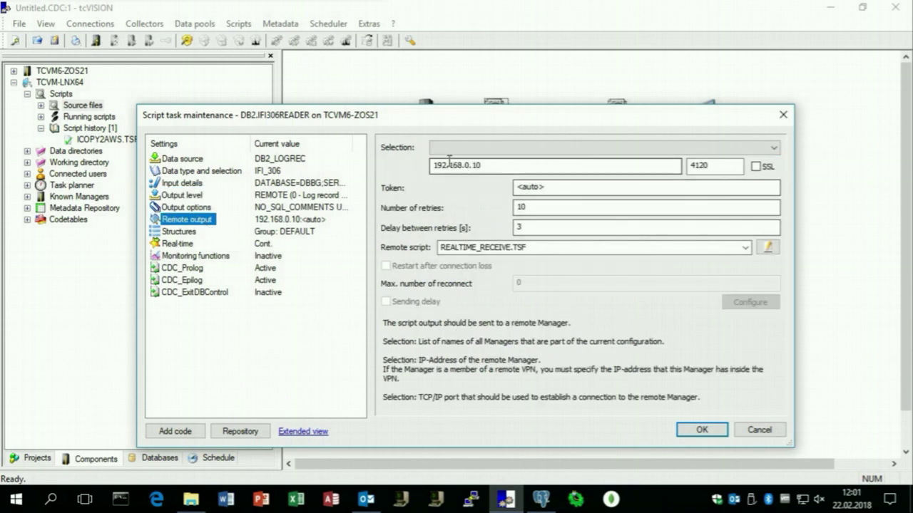
click(767, 248)
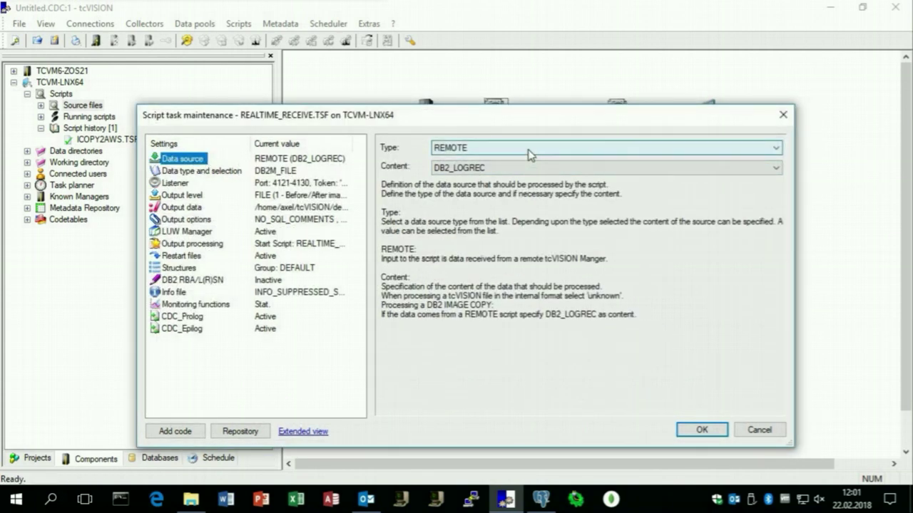
- Review REALTIME_RECEIVE output level, LUW Manager and REALTIME_APPLY.TSF output processing, then cancel both dialogs
click(190, 196)
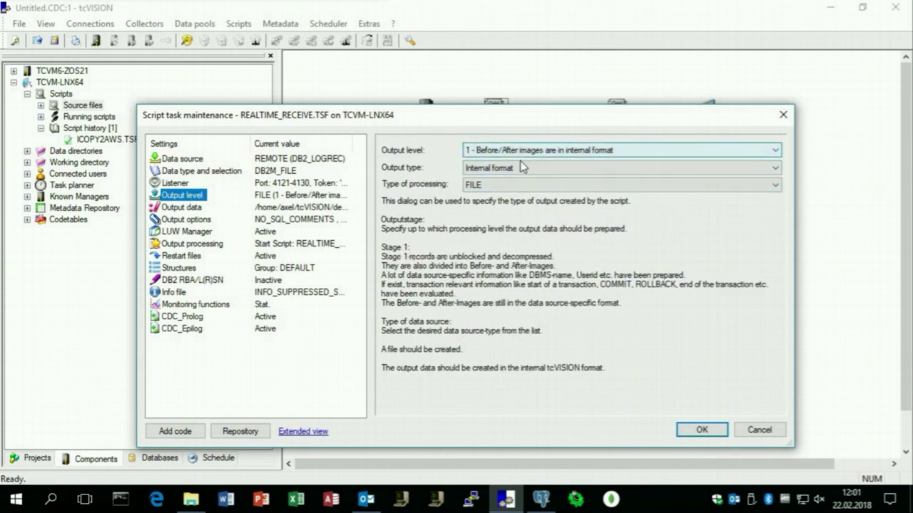
click(182, 233)
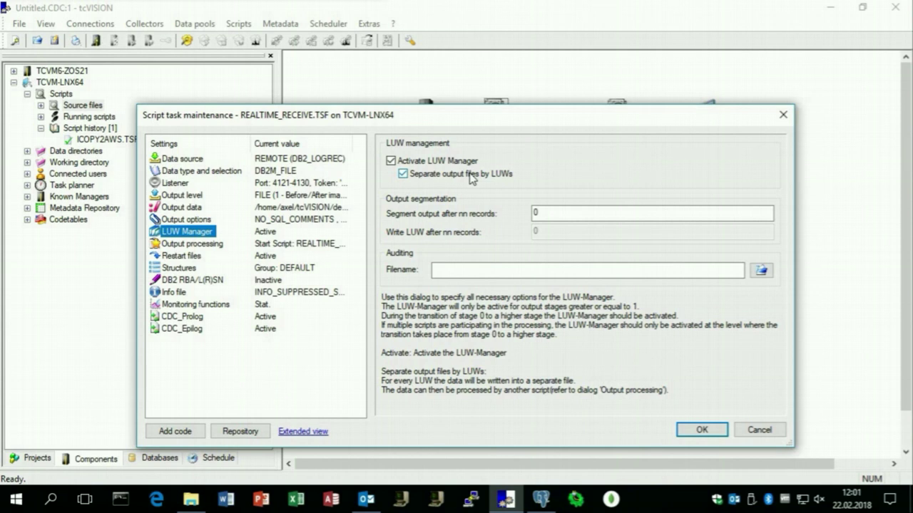
click(213, 245)
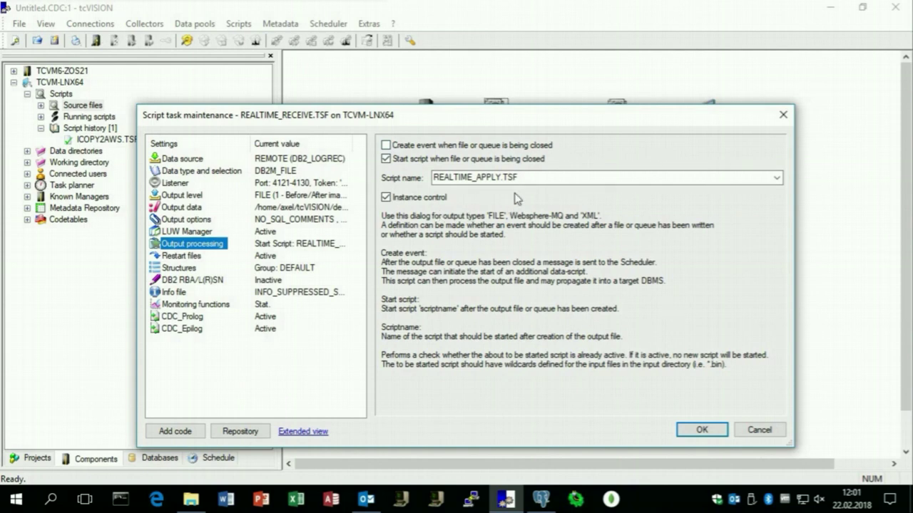
click(760, 432)
click(760, 431)
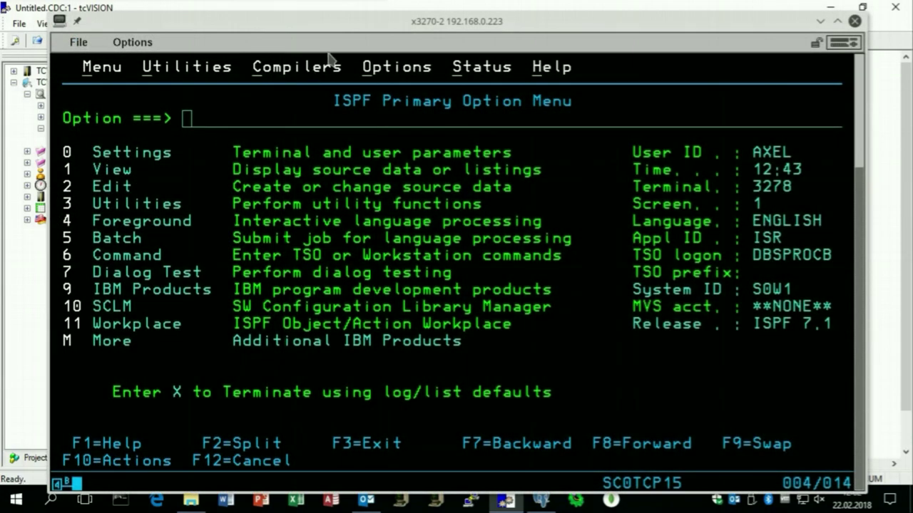
- In x3270, go from the ISPF menu through options M, 15 and 1 to SPUFI
click(349, 22)
text(m)
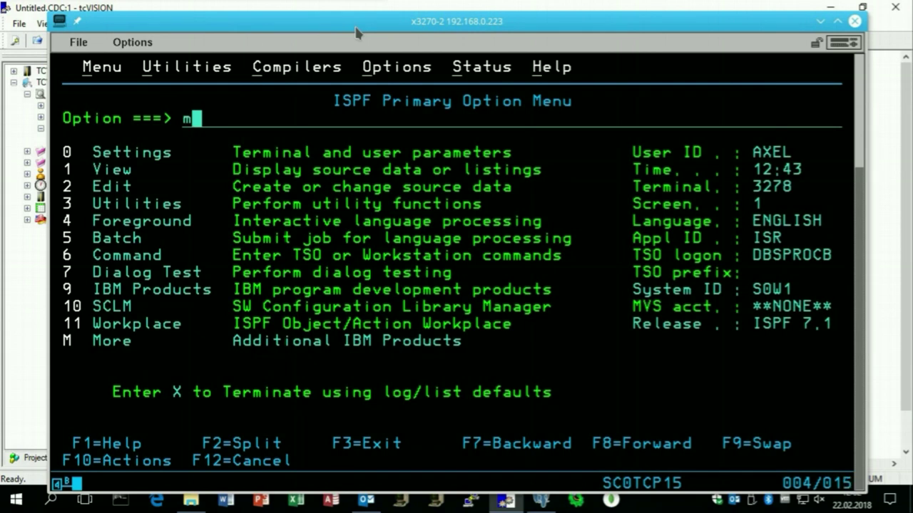
key(Return)
text(15)
key(Return)
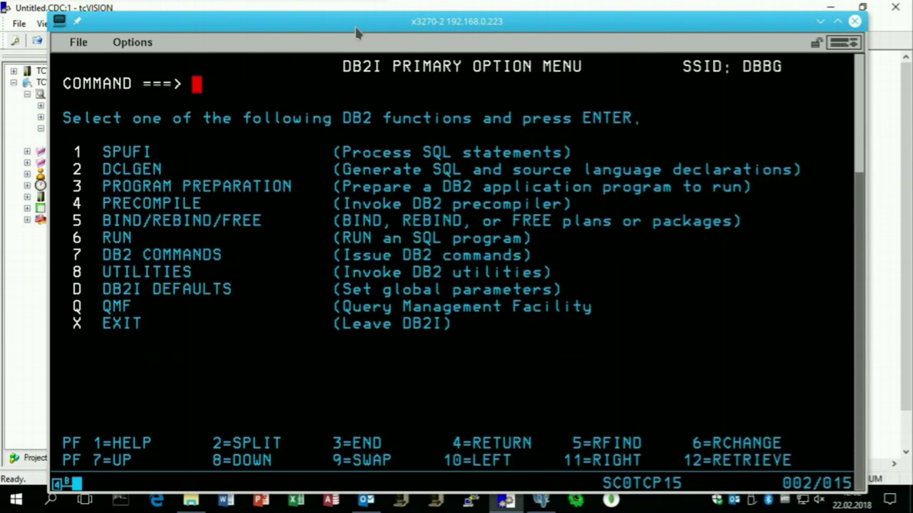
text(1)
key(Return)
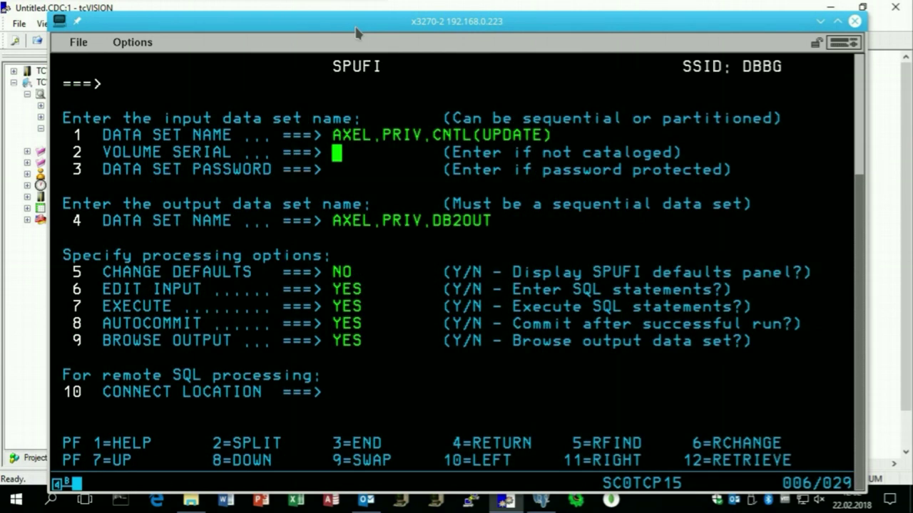
- Execute the UPDATE member's SQL against EN.ARTICLE and browse the output
key(Return)
key(Down)
key(Down)
key(Down)
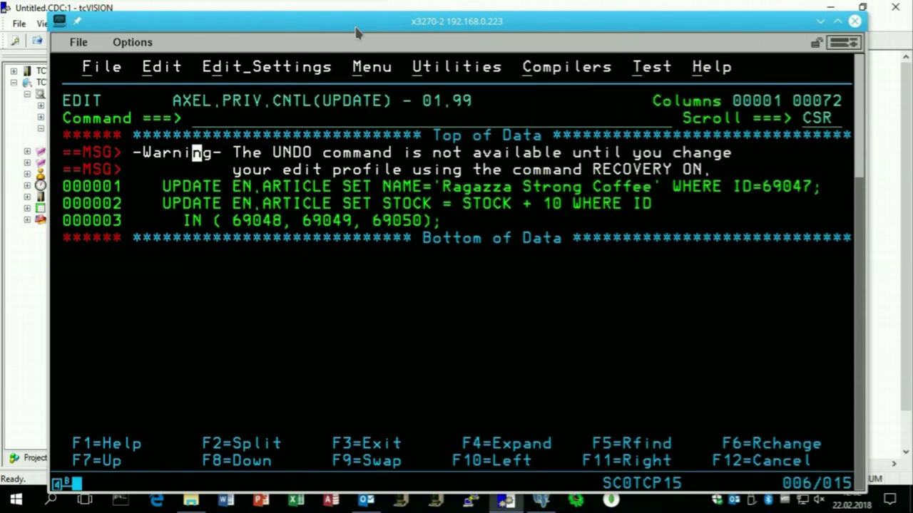
key(Right)
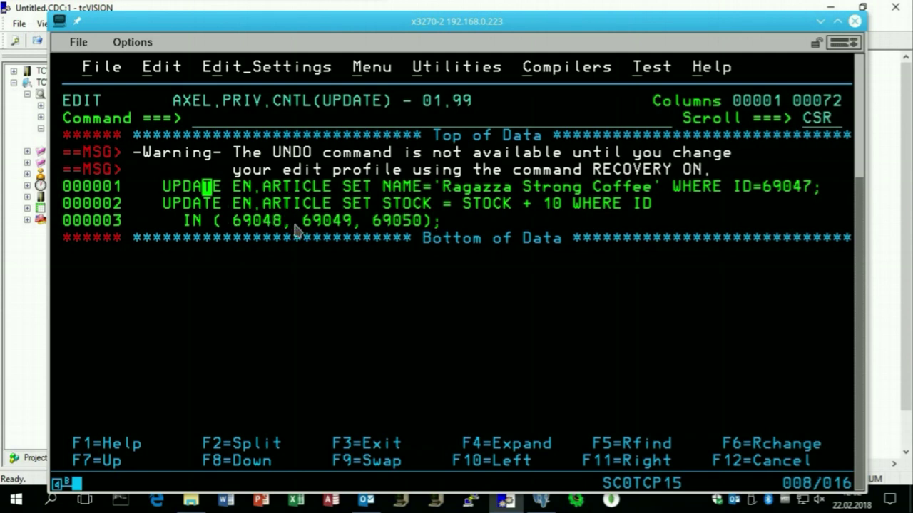
key(Home)
key(F3)
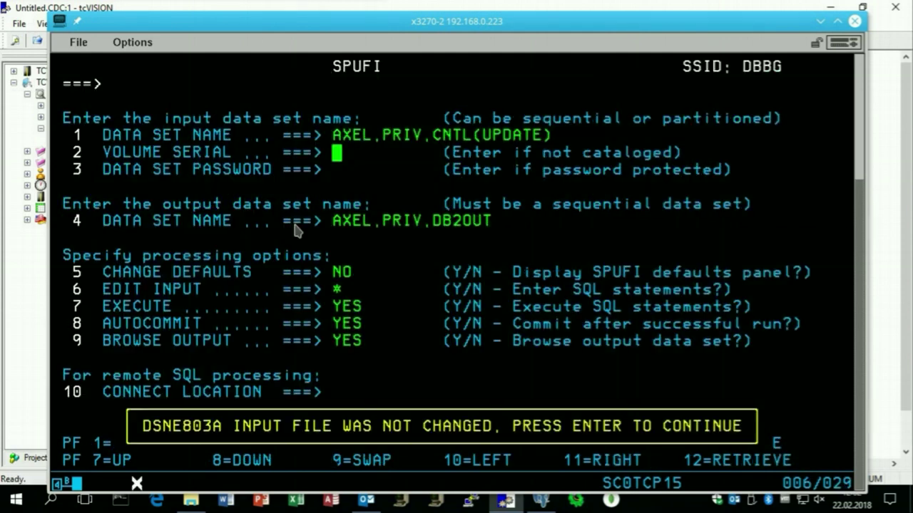
key(Return)
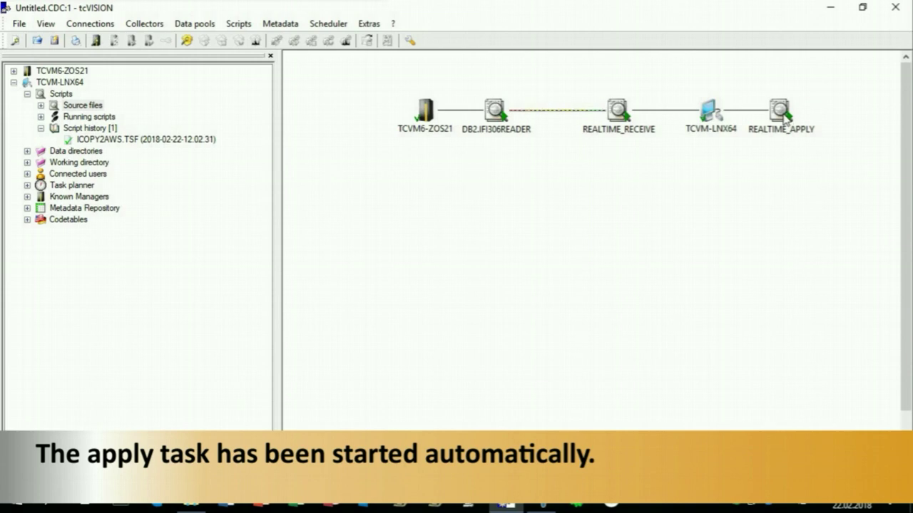
- Review REALTIME_APPLY's per-object statistics confirming 4 article updates on DB2 and awsdb, then switch to pgAdmin 4
right_click(785, 121)
click(800, 210)
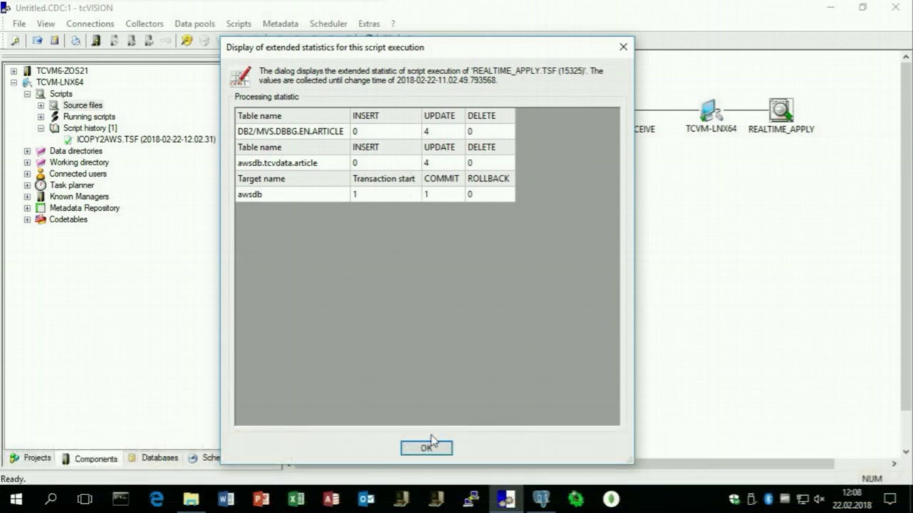
click(426, 450)
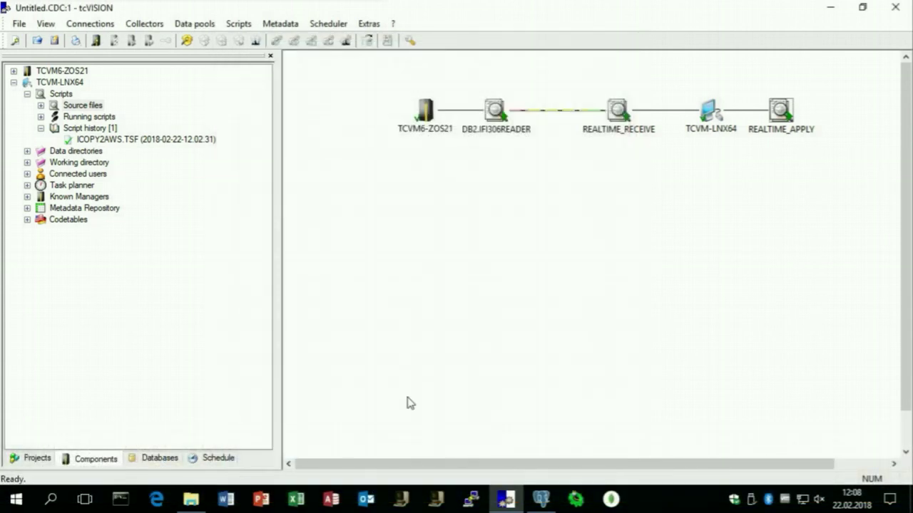
click(541, 501)
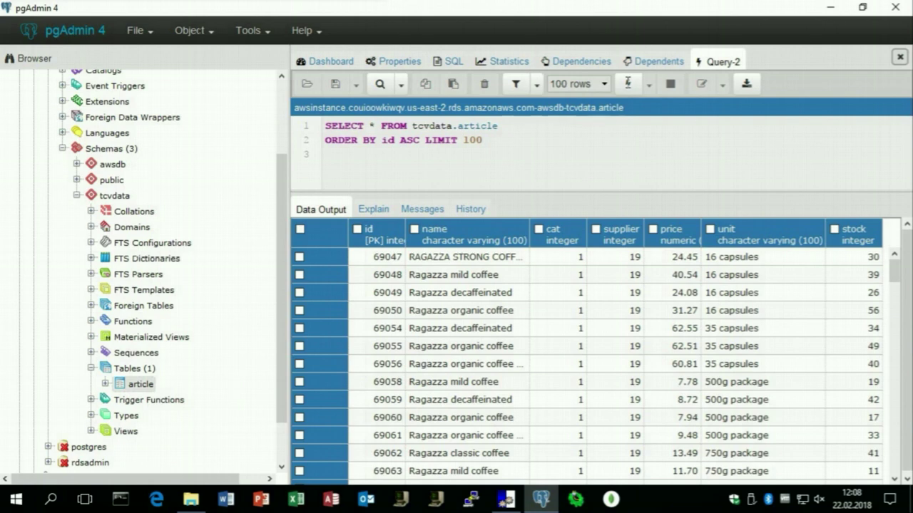
- Re-run the tcvdata.article SELECT query to refresh the results with the replicated changes
click(628, 85)
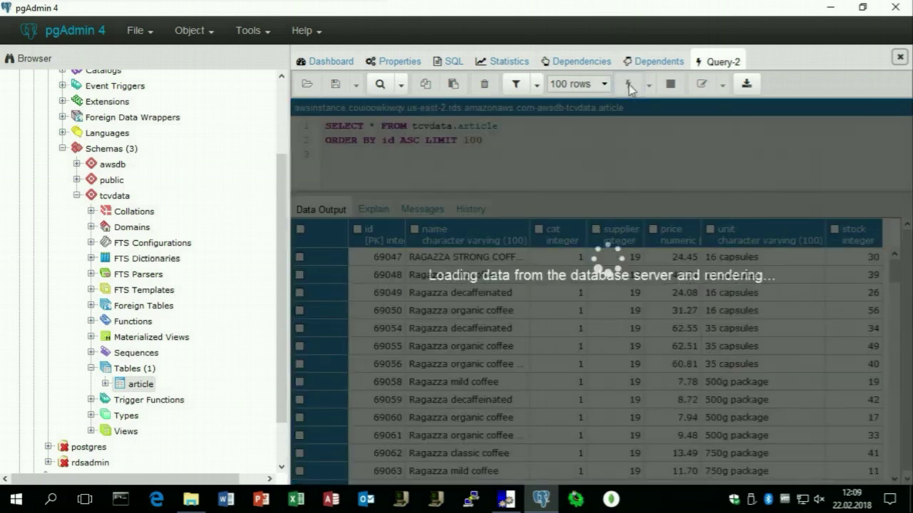